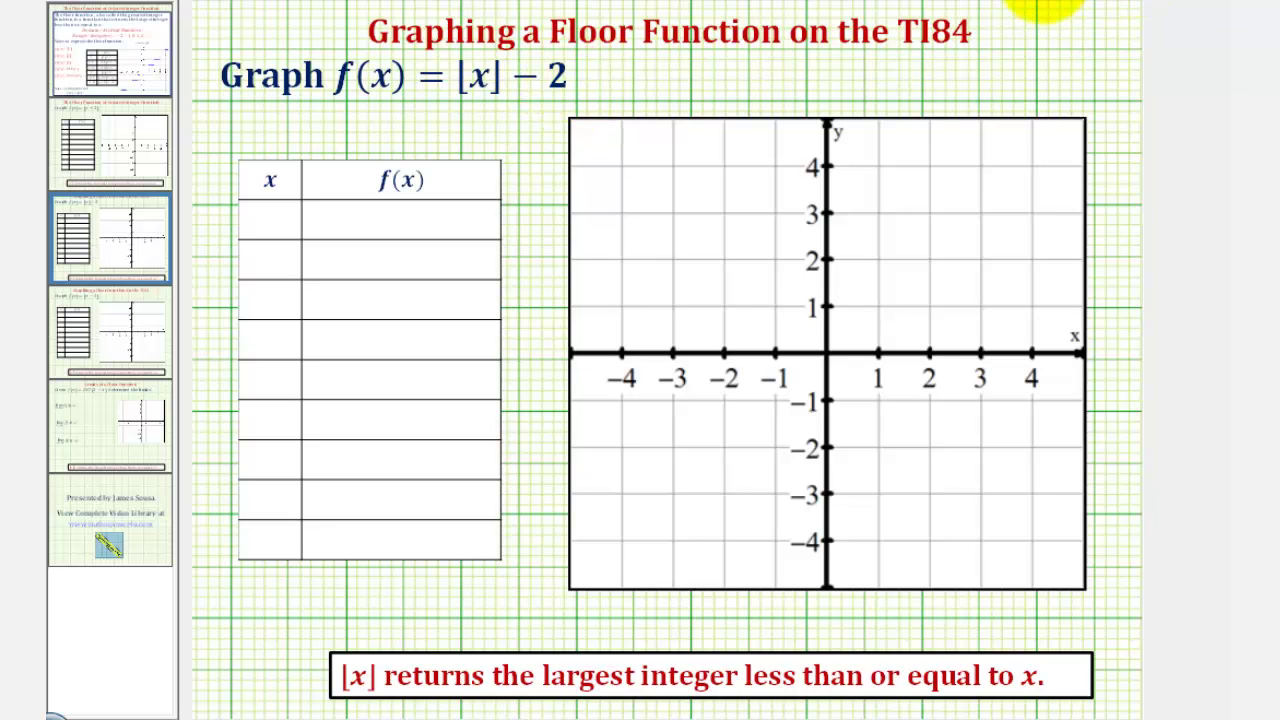
- Page between the ⌊x−3⌋ and ⌊x⌋−2 slides, stay on ⌊x⌋−2, and launch the TI-84 emulator
key(Page_Down)
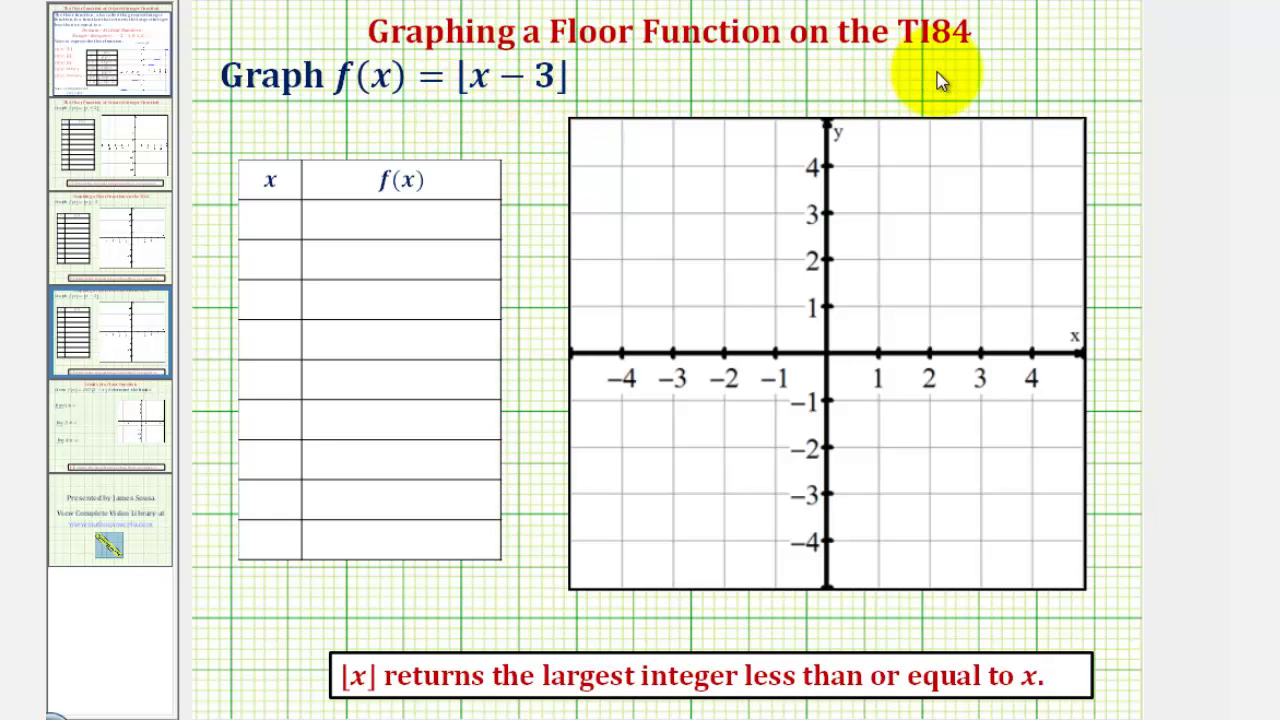
click(1058, 2)
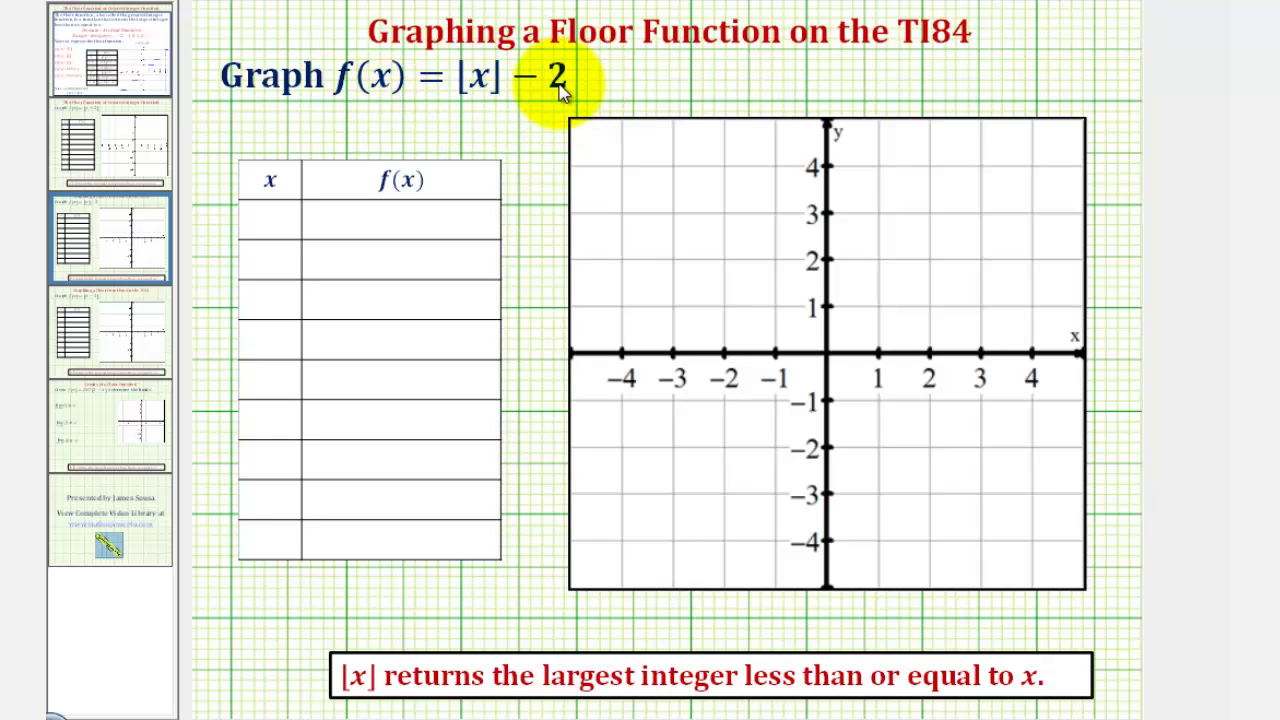
click(1130, 4)
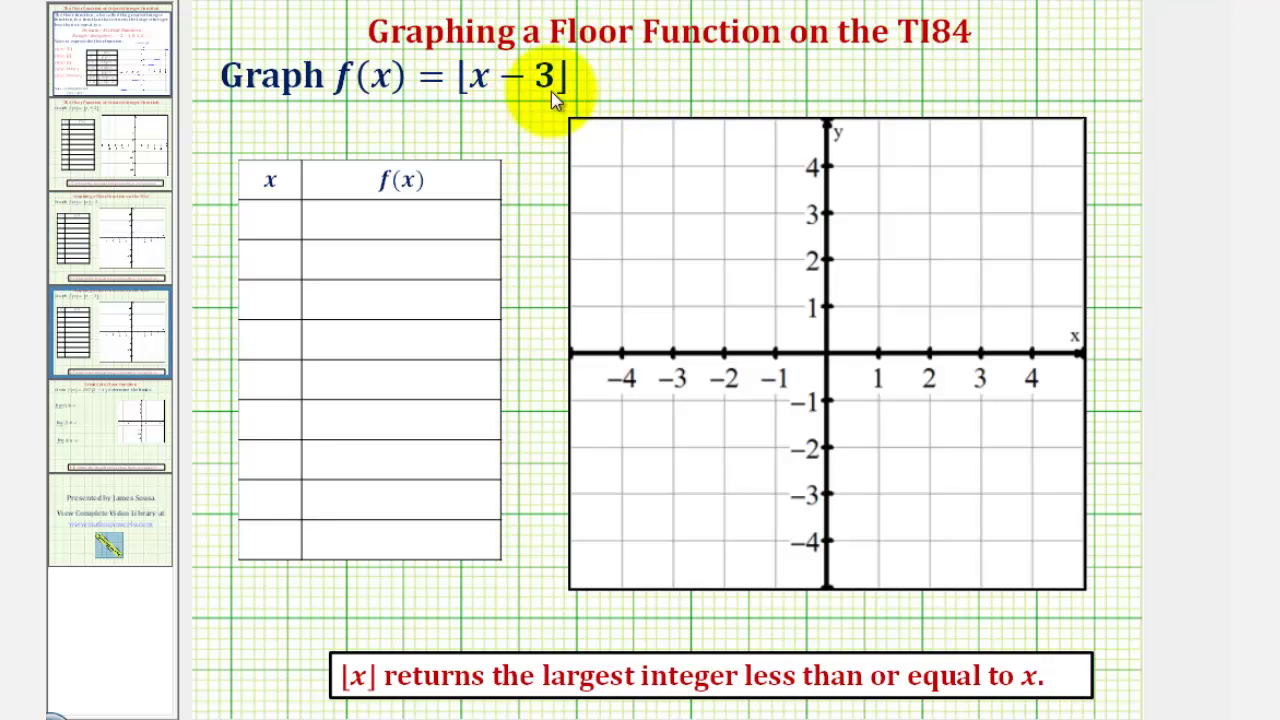
click(129, 243)
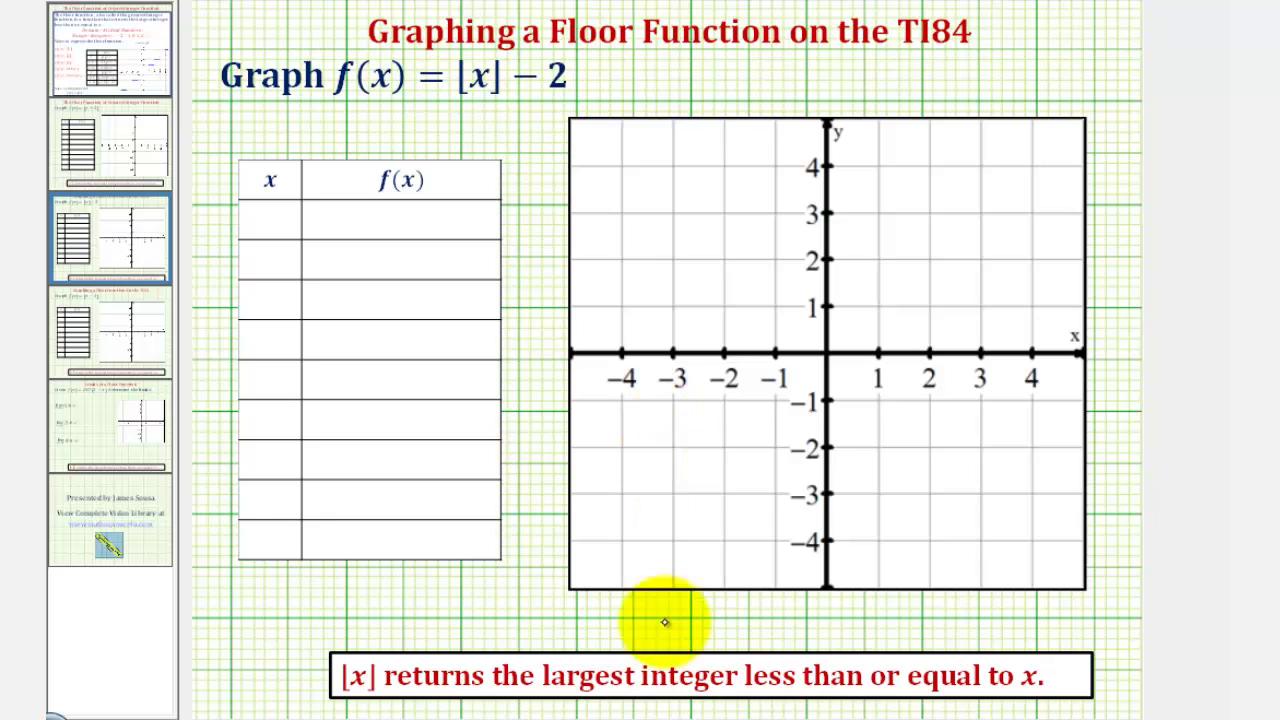
click(643, 712)
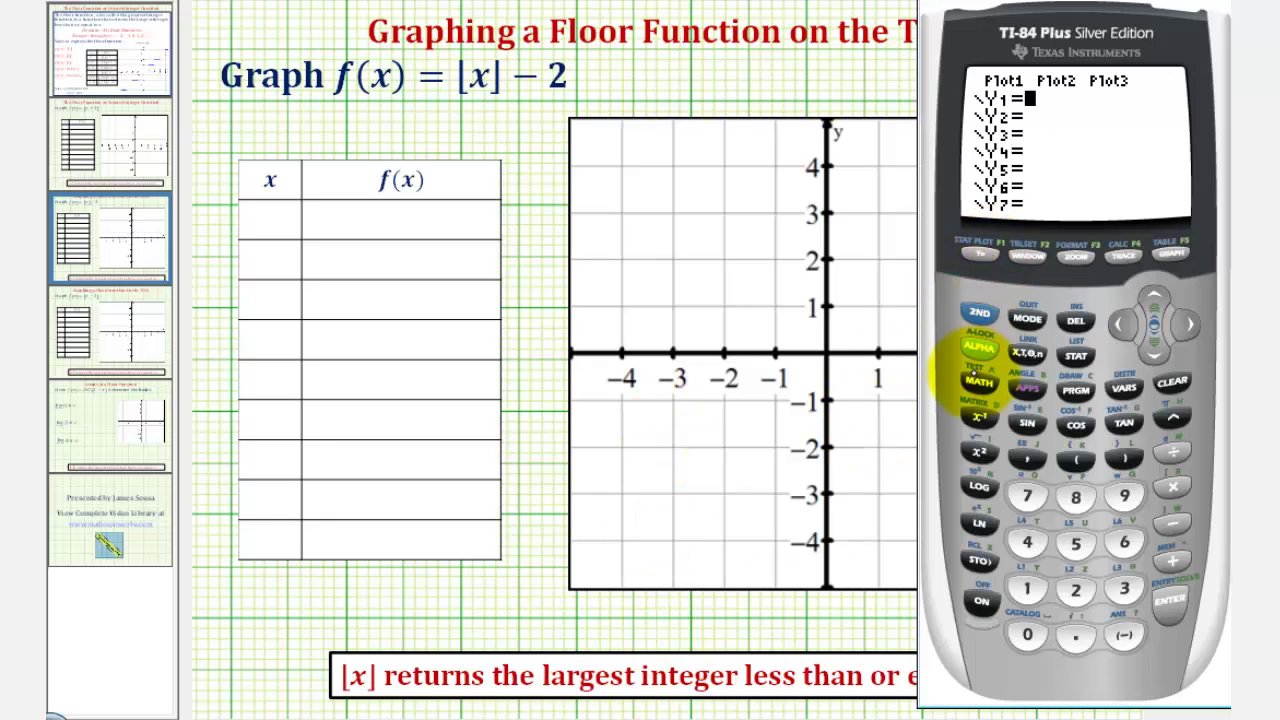
- Enter int(X)−2 into Y1 using the int( function from the MATH NUM menu
click(979, 381)
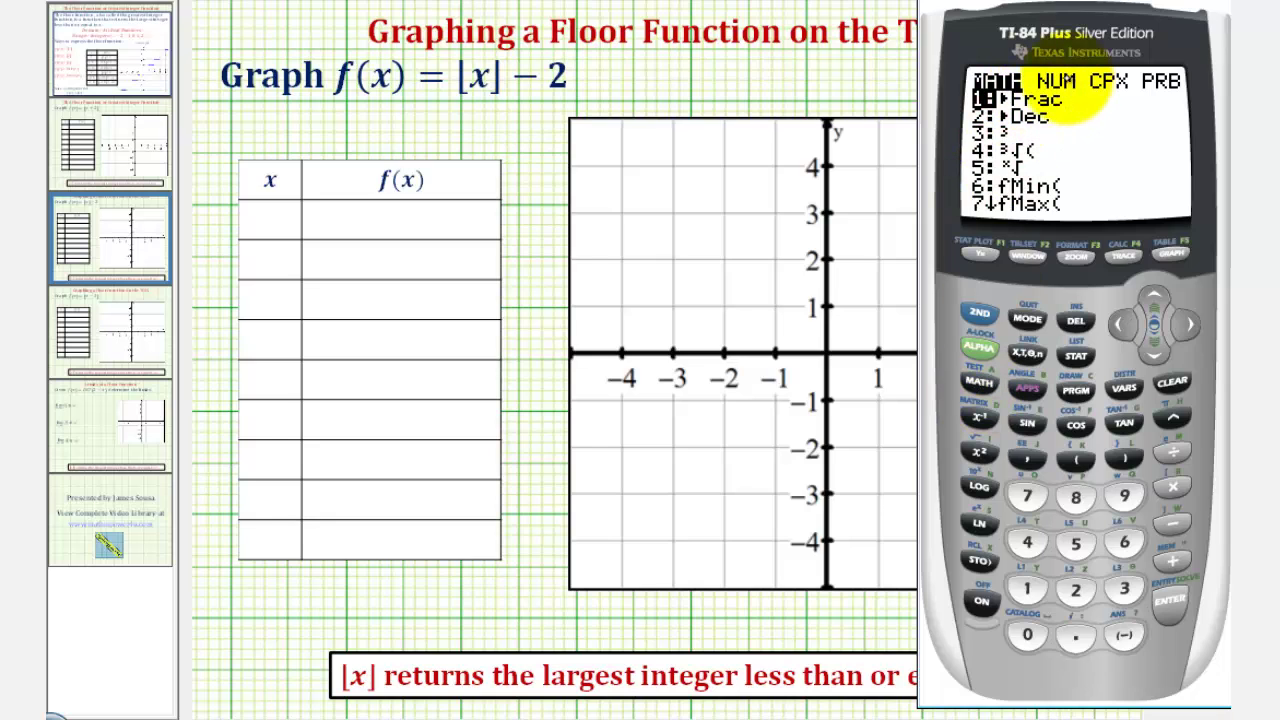
click(1190, 323)
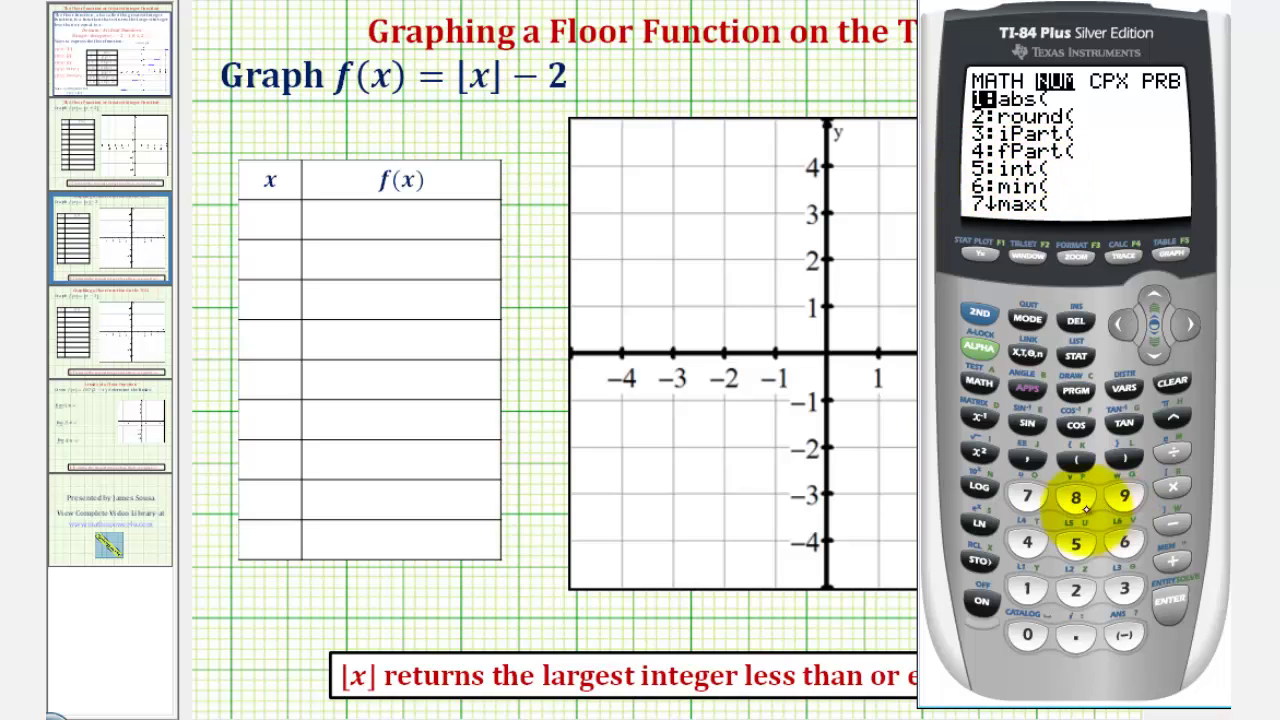
click(1155, 353)
click(1170, 597)
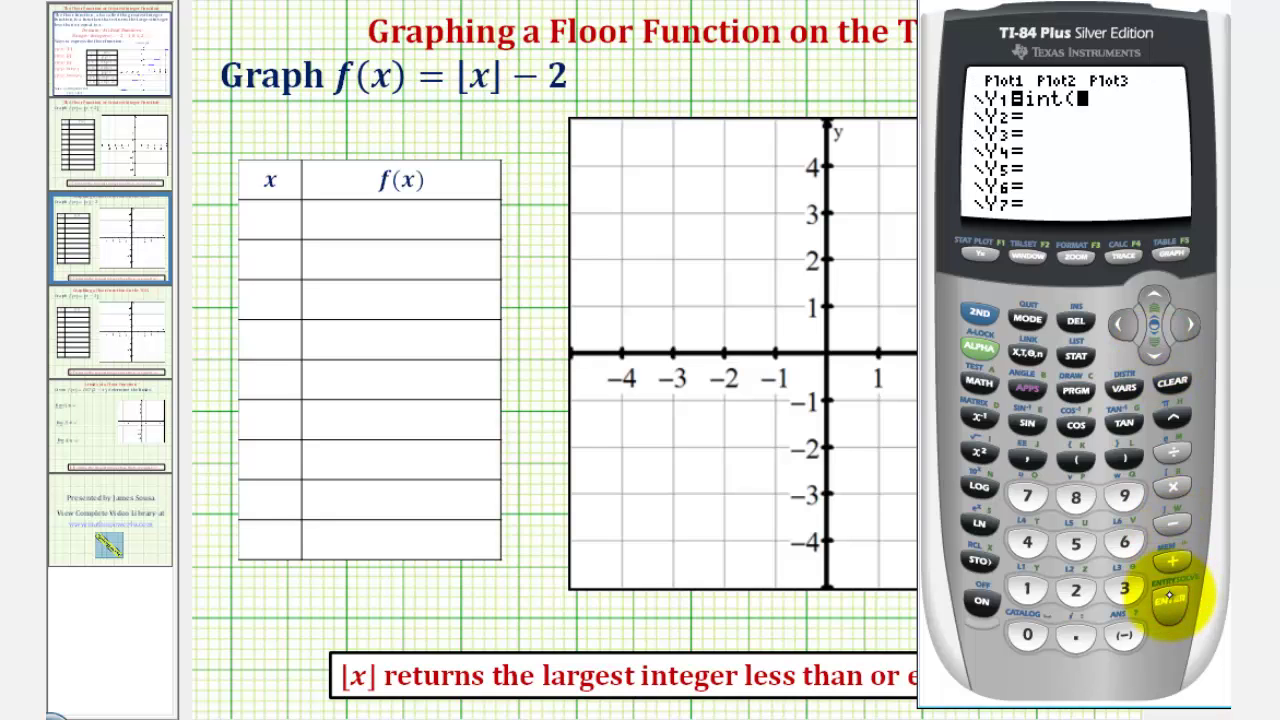
click(1027, 354)
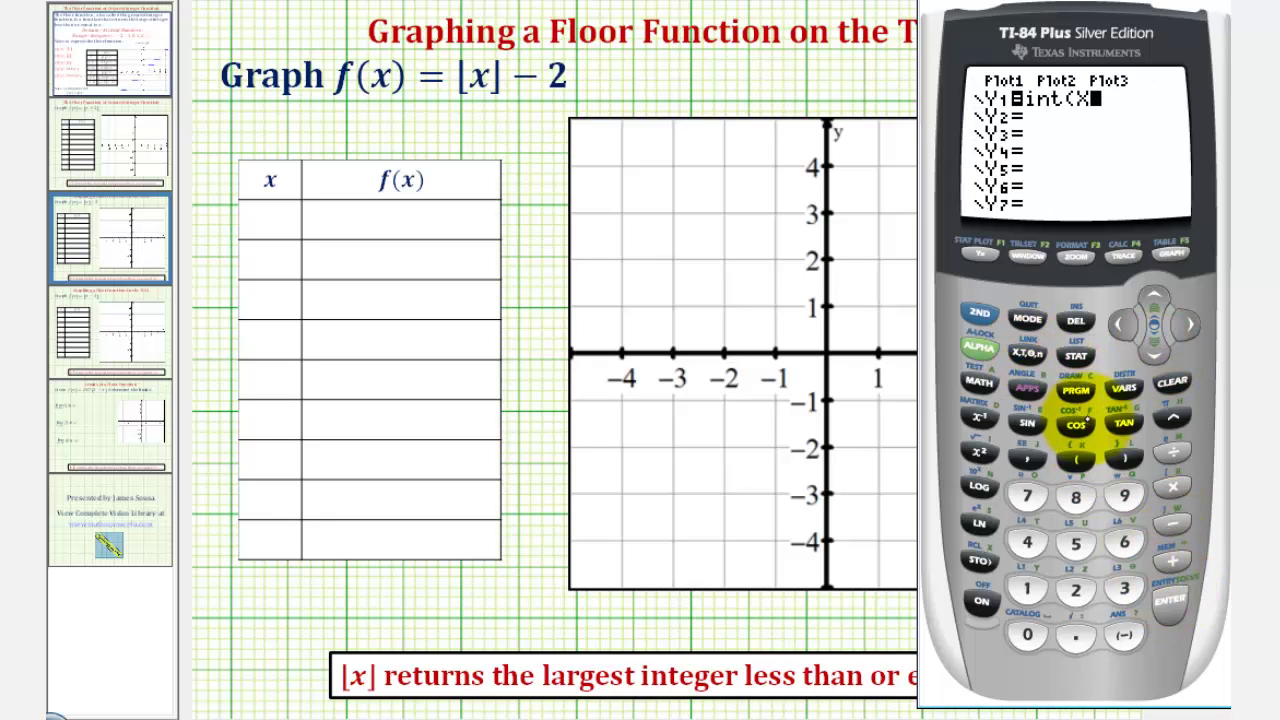
click(1122, 458)
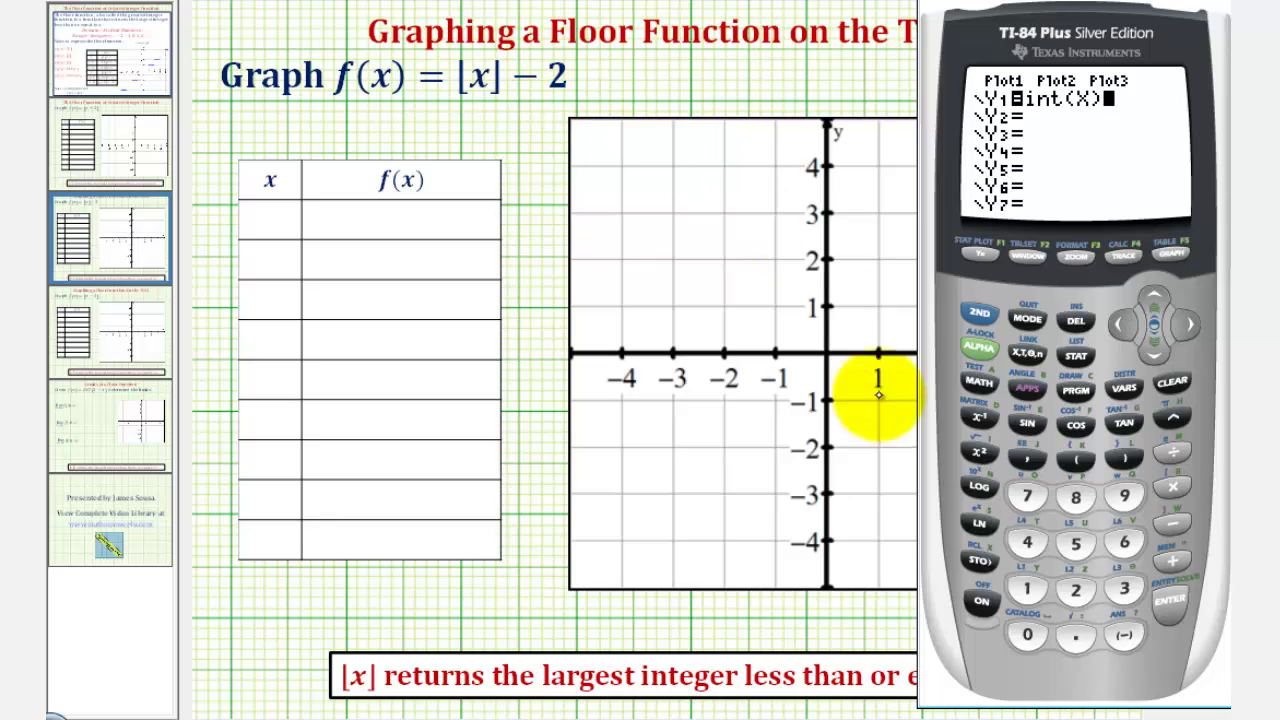
click(1172, 522)
click(1076, 590)
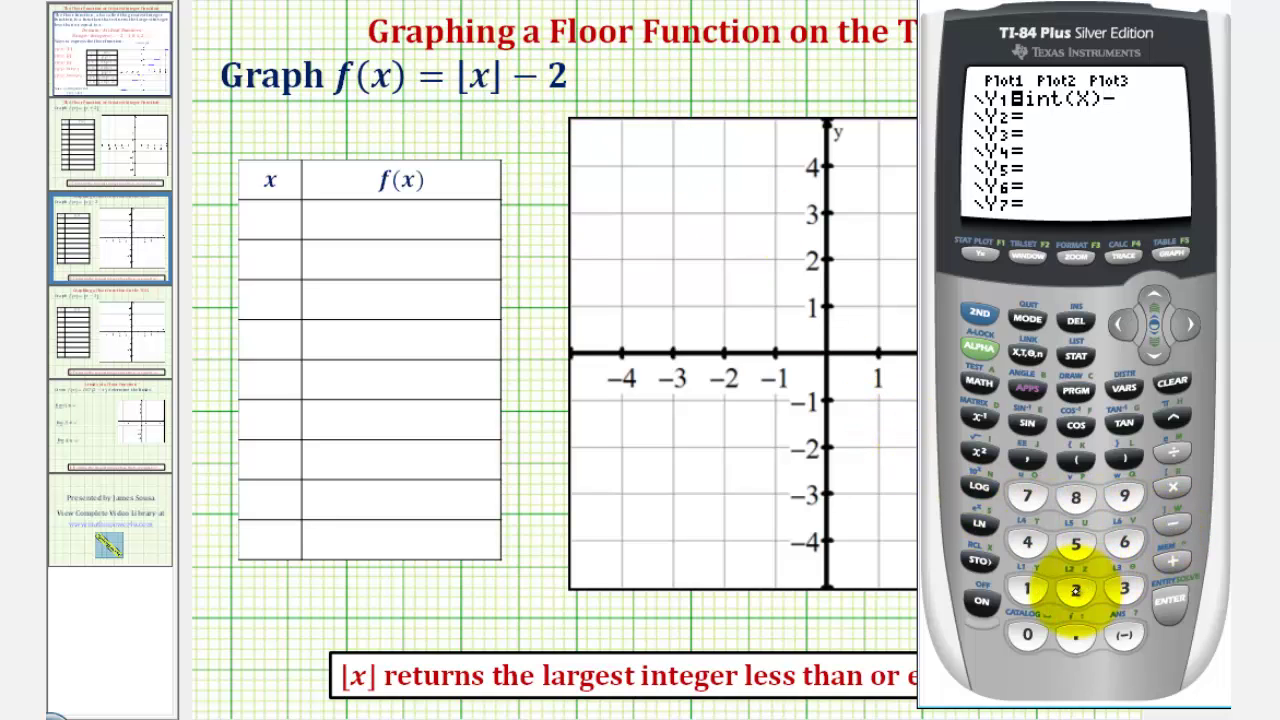
key(Up)
key(Left)
key(Left)
key(Down)
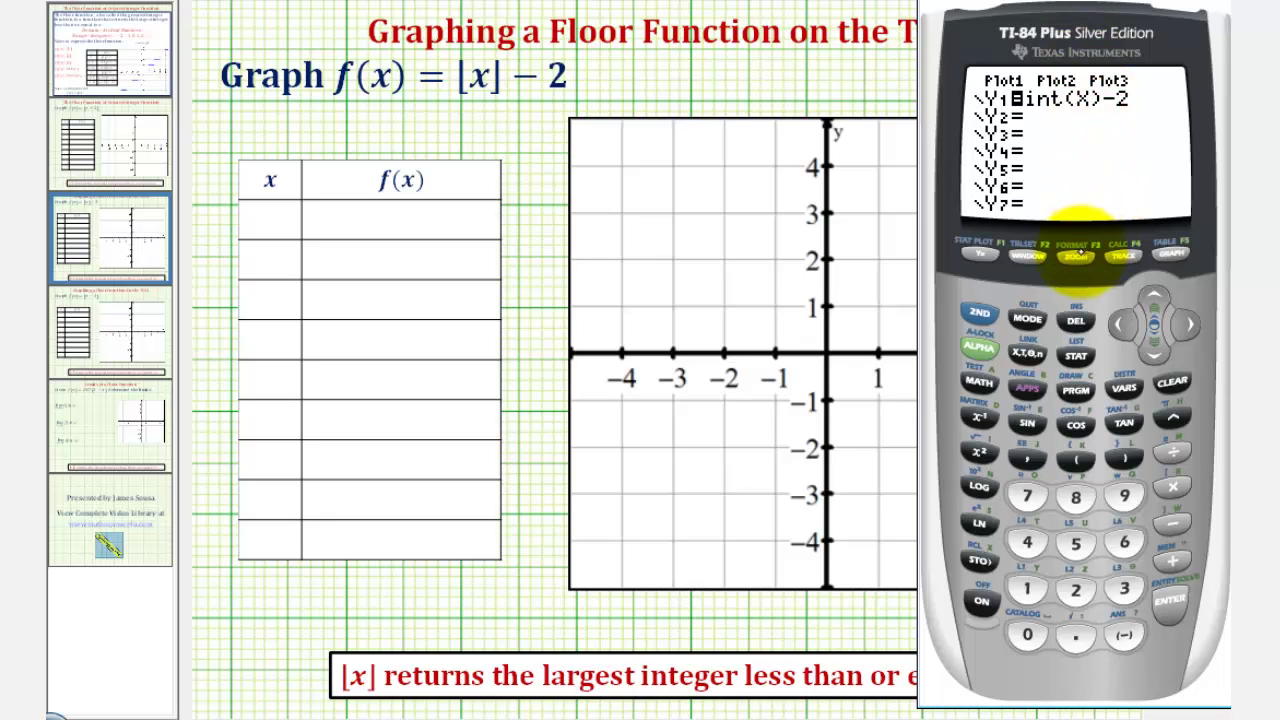
- Graph int(X)−2 with ZStandard (−10 to 10) and display the window settings
click(1076, 256)
click(1124, 543)
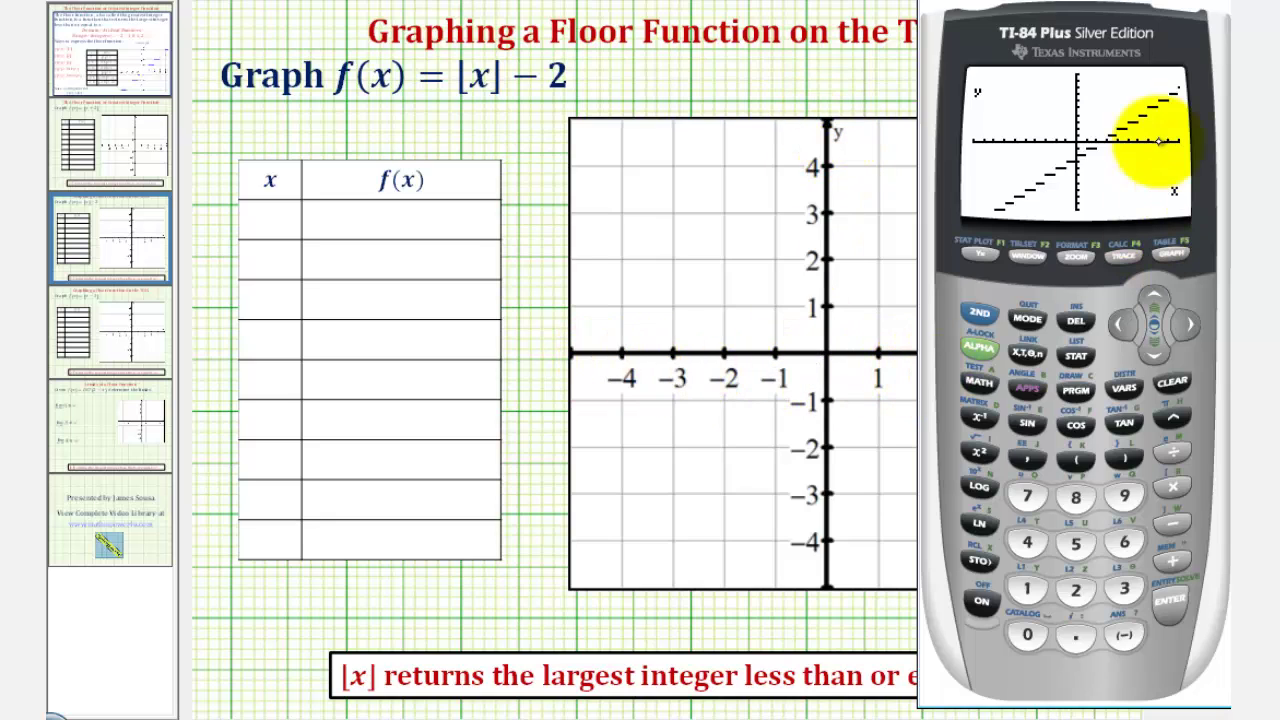
click(1026, 256)
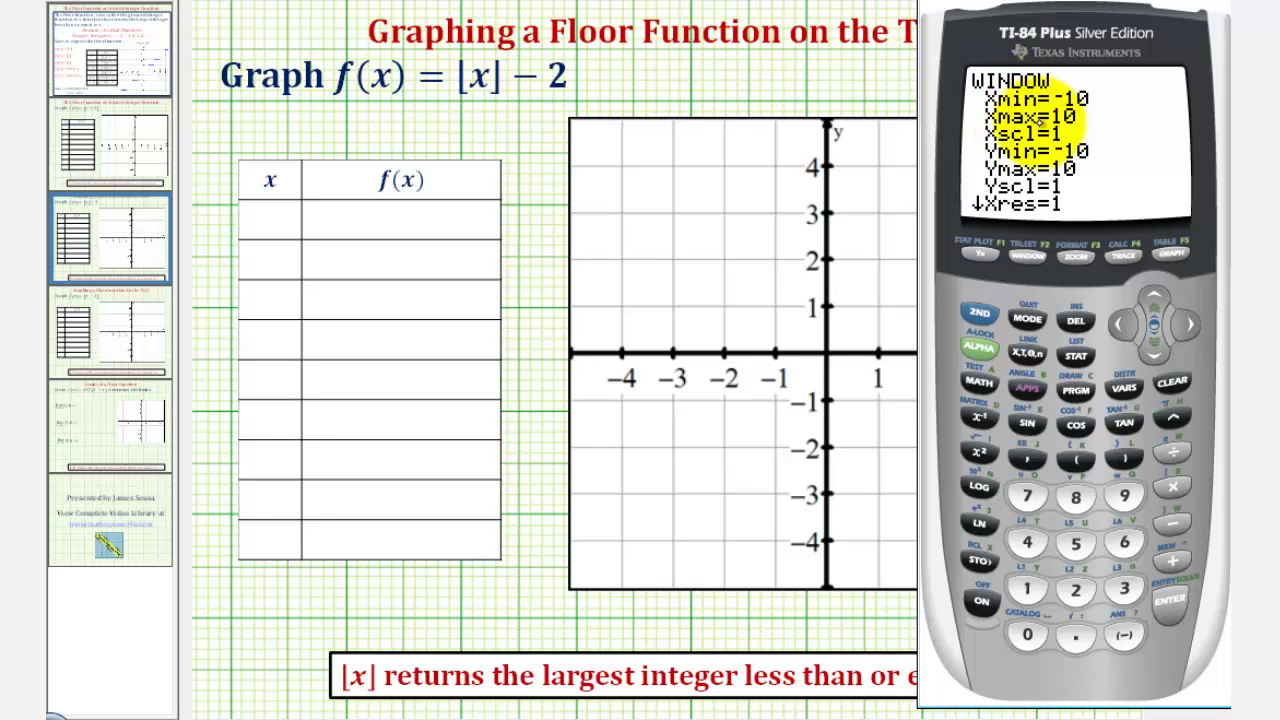
- Set Xmin −5, Xmax 5, Ymin −5, Ymax 5 and redraw the step graph
click(1124, 634)
click(1076, 543)
click(1169, 600)
click(1076, 543)
click(1169, 600)
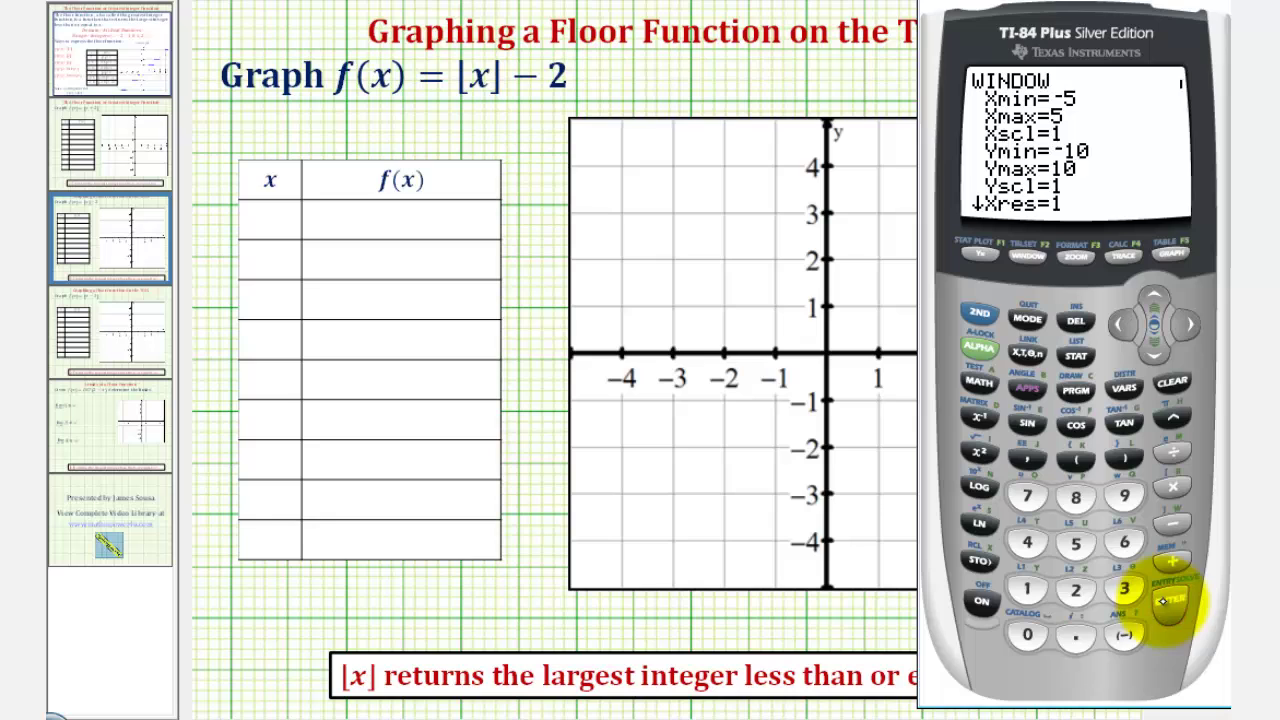
click(1166, 600)
click(1124, 634)
click(1076, 543)
click(1169, 600)
click(1076, 543)
click(1169, 600)
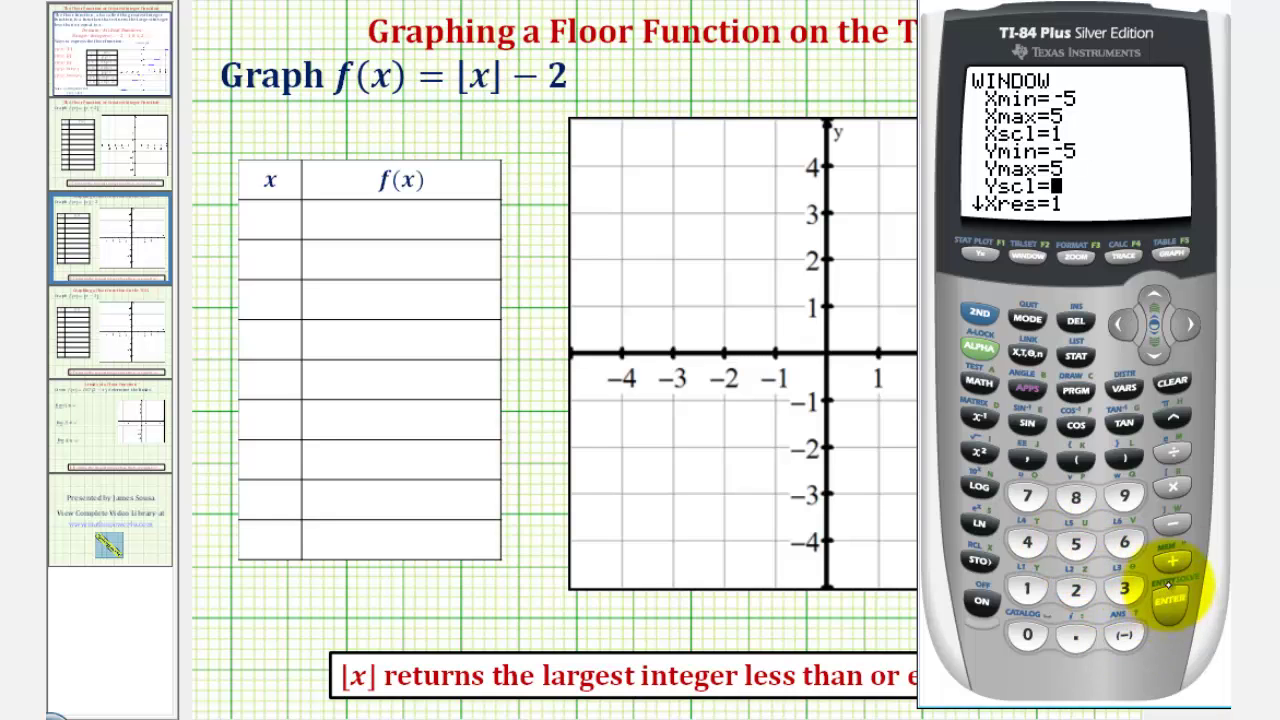
click(1170, 253)
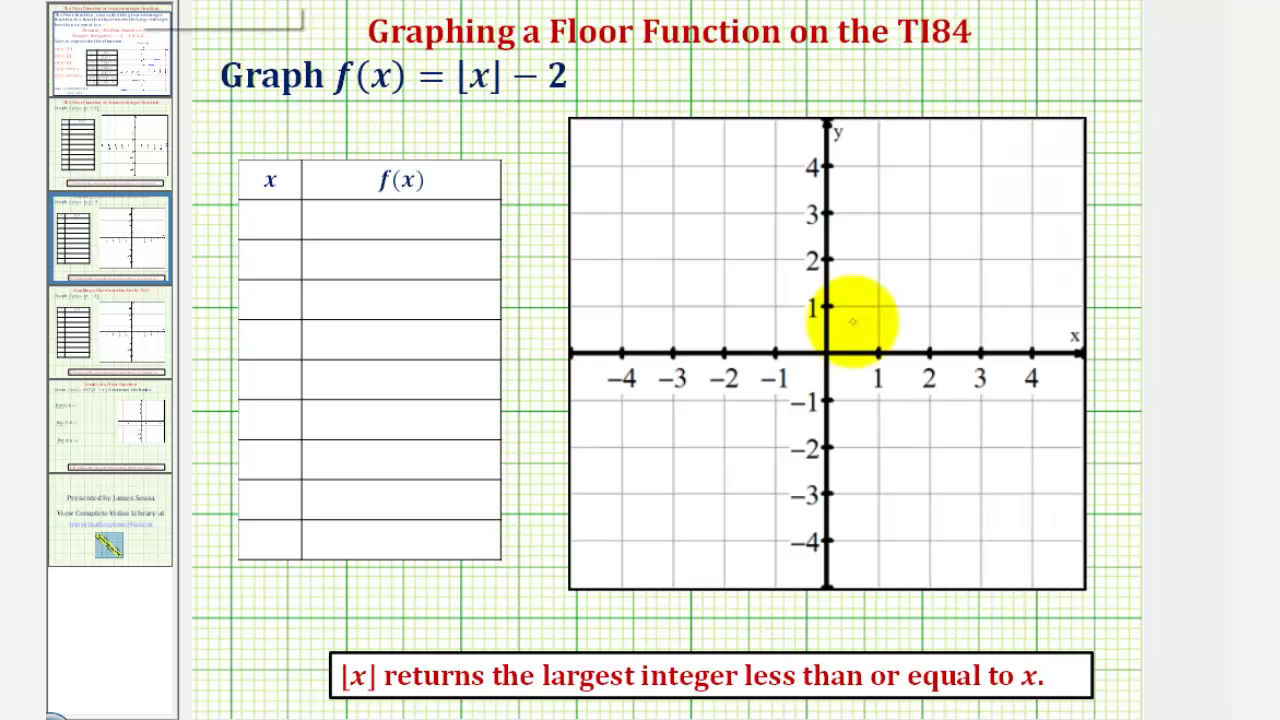
- Sketch the one-unit steps at y = −2, −1, 0, 1 and 2 for x from 0 to 4 onward
drag(828, 447, 876, 447)
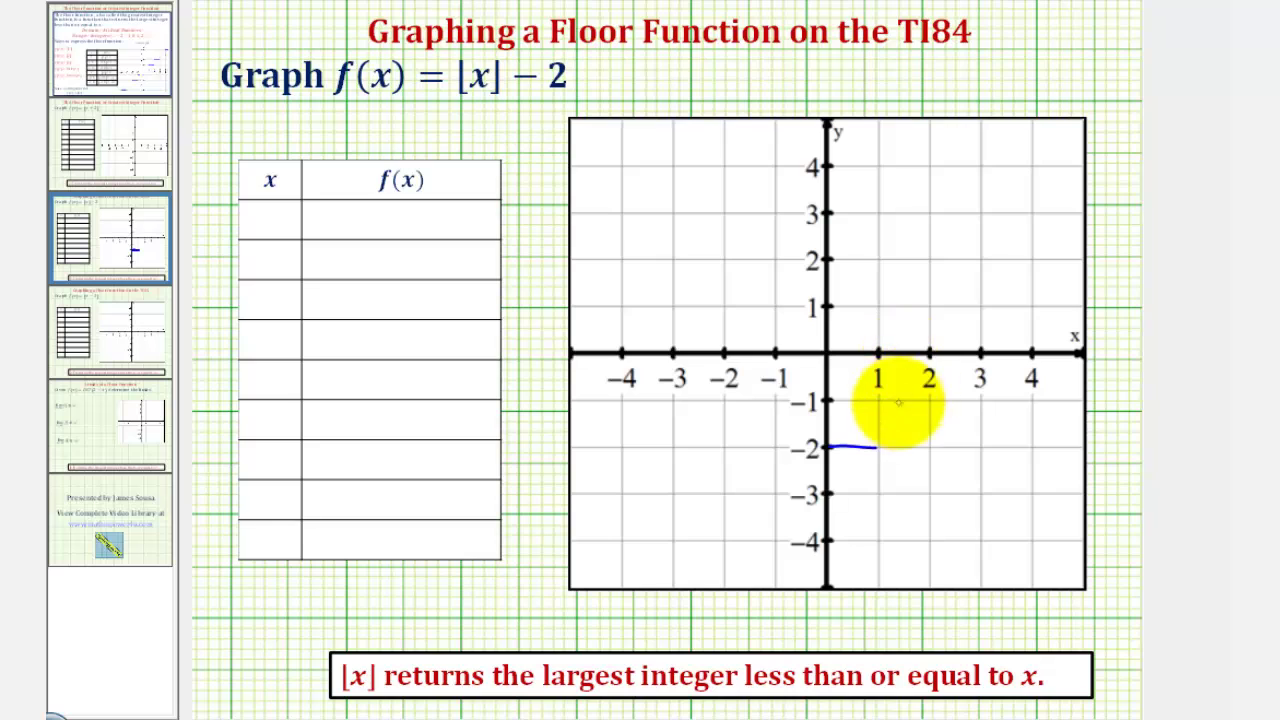
drag(879, 401, 930, 400)
drag(930, 354, 980, 354)
drag(988, 306, 1034, 306)
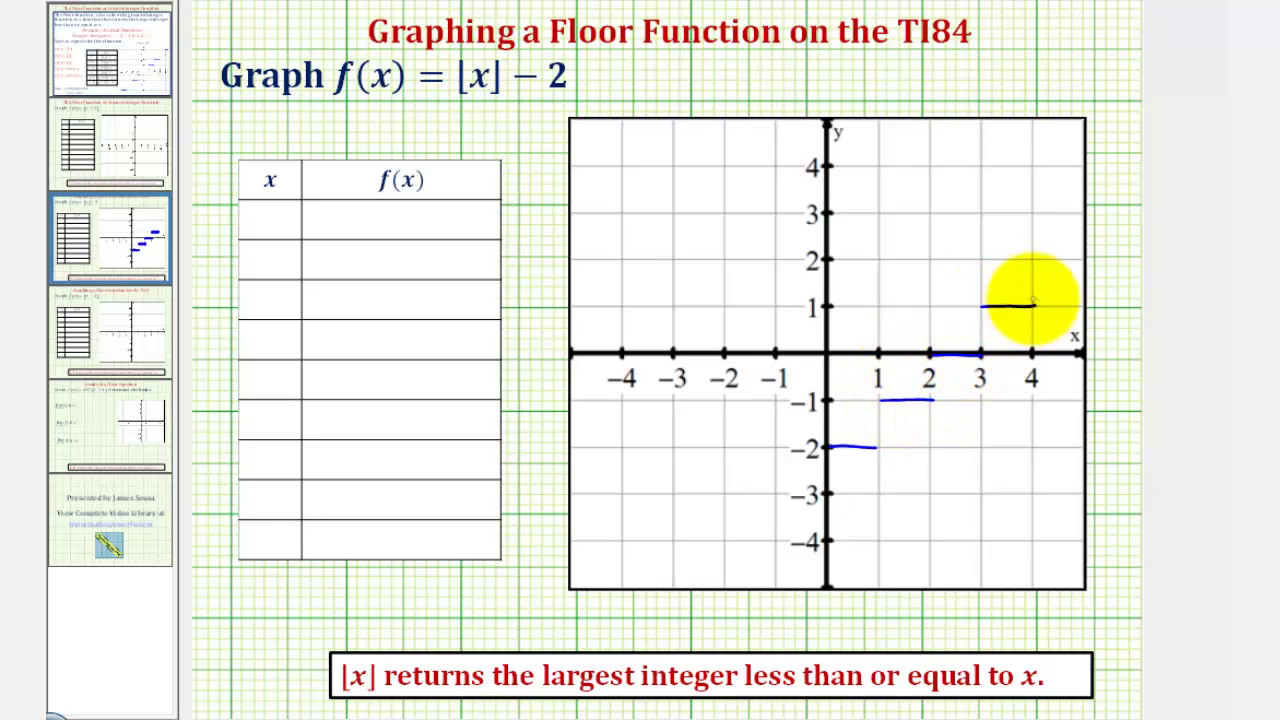
drag(1034, 259, 1080, 258)
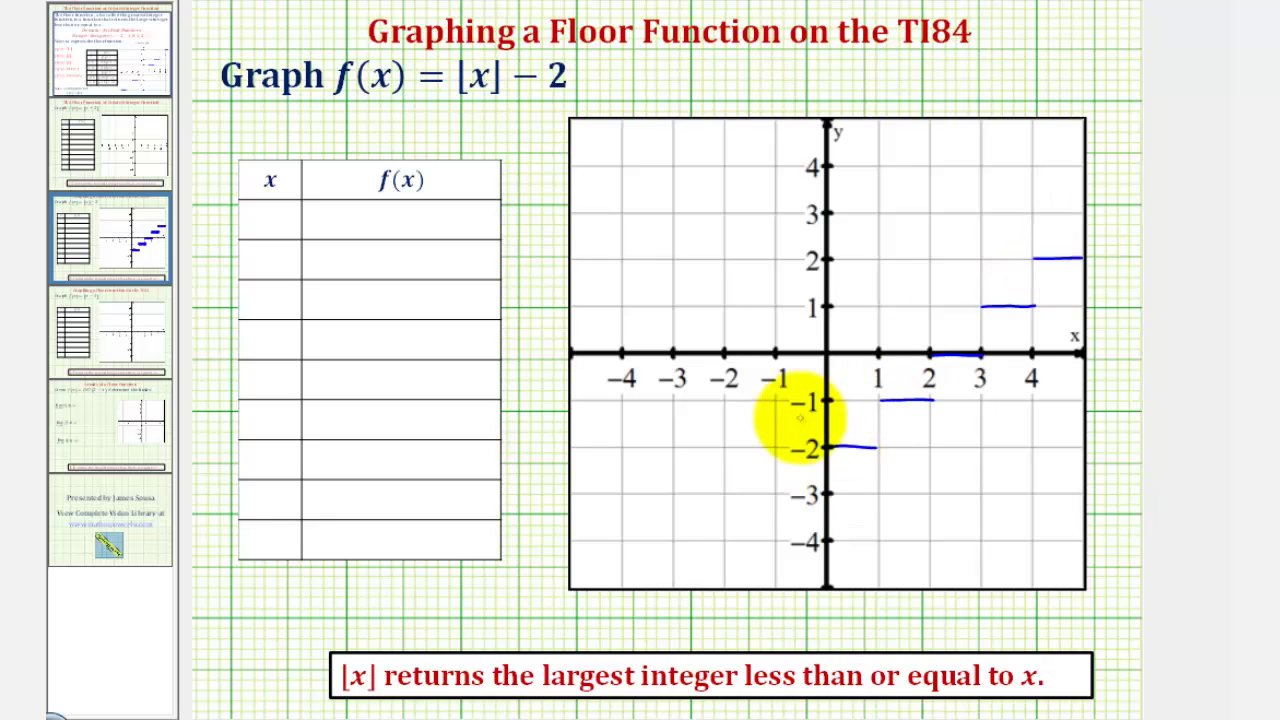
- Sketch the steps at y = −3, −4 and −5 left of the origin and retrace y = −2
drag(775, 494, 822, 494)
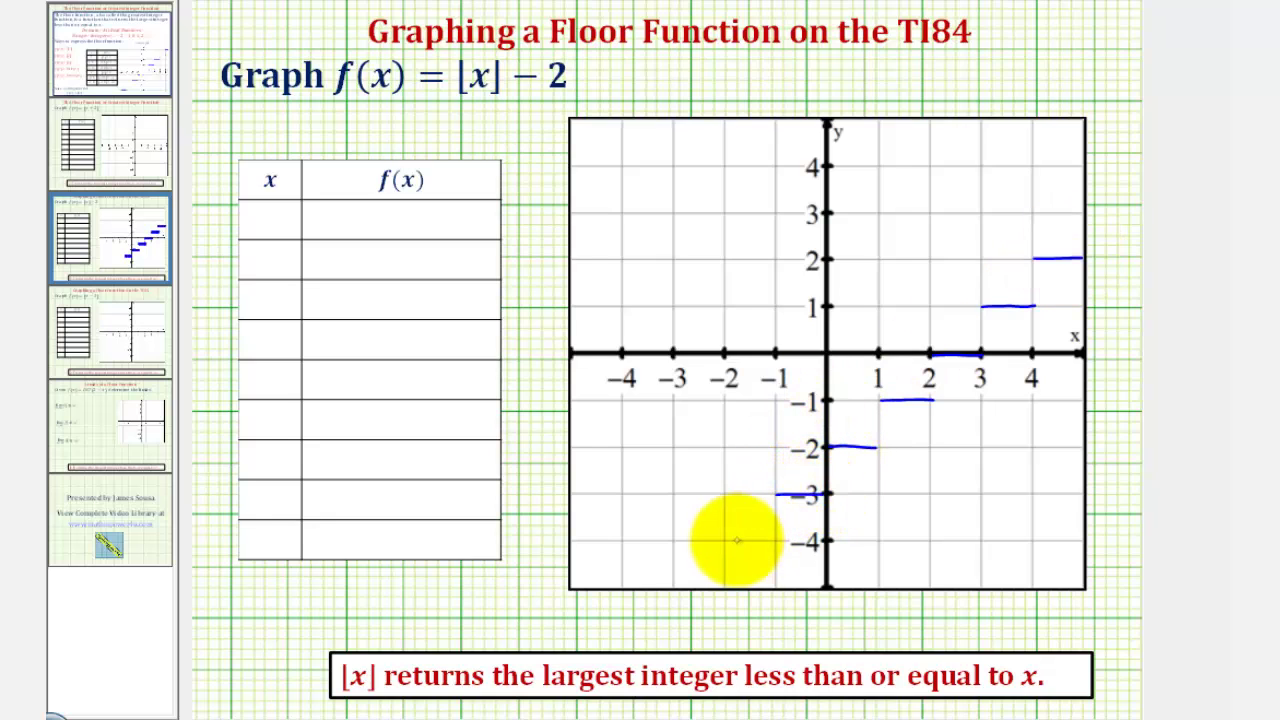
drag(724, 541, 768, 541)
drag(676, 587, 724, 587)
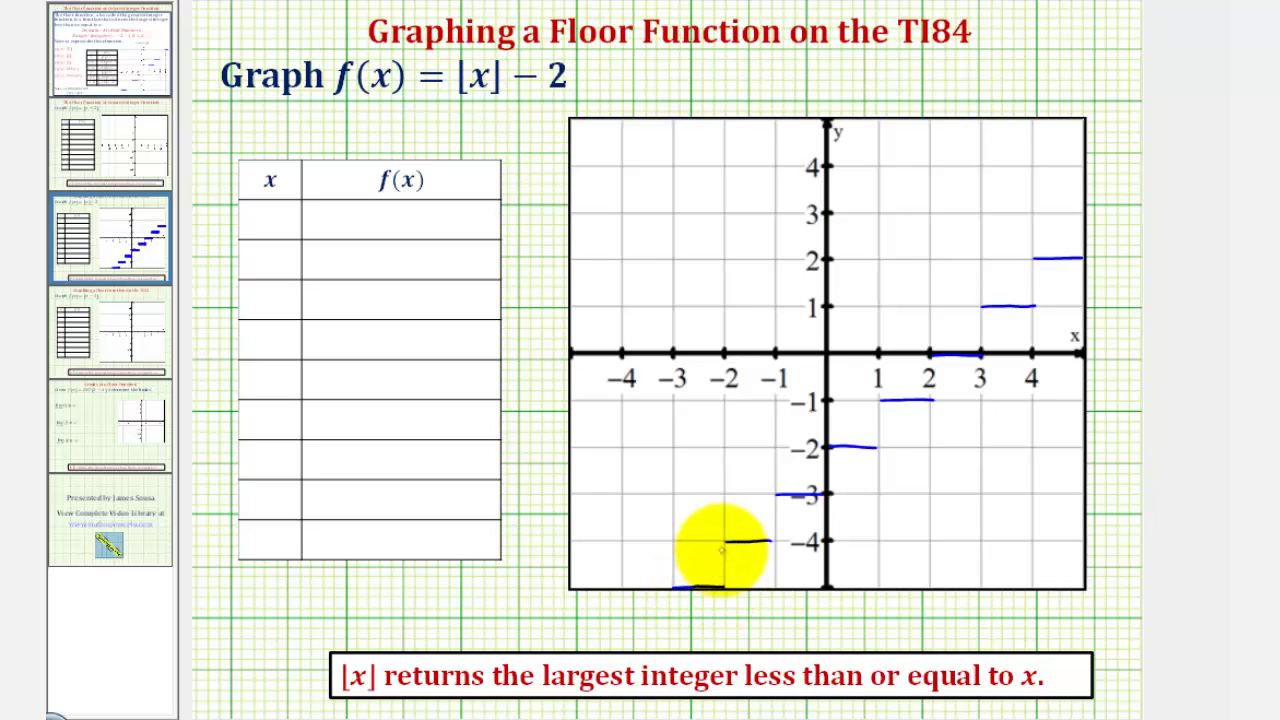
drag(876, 447, 831, 446)
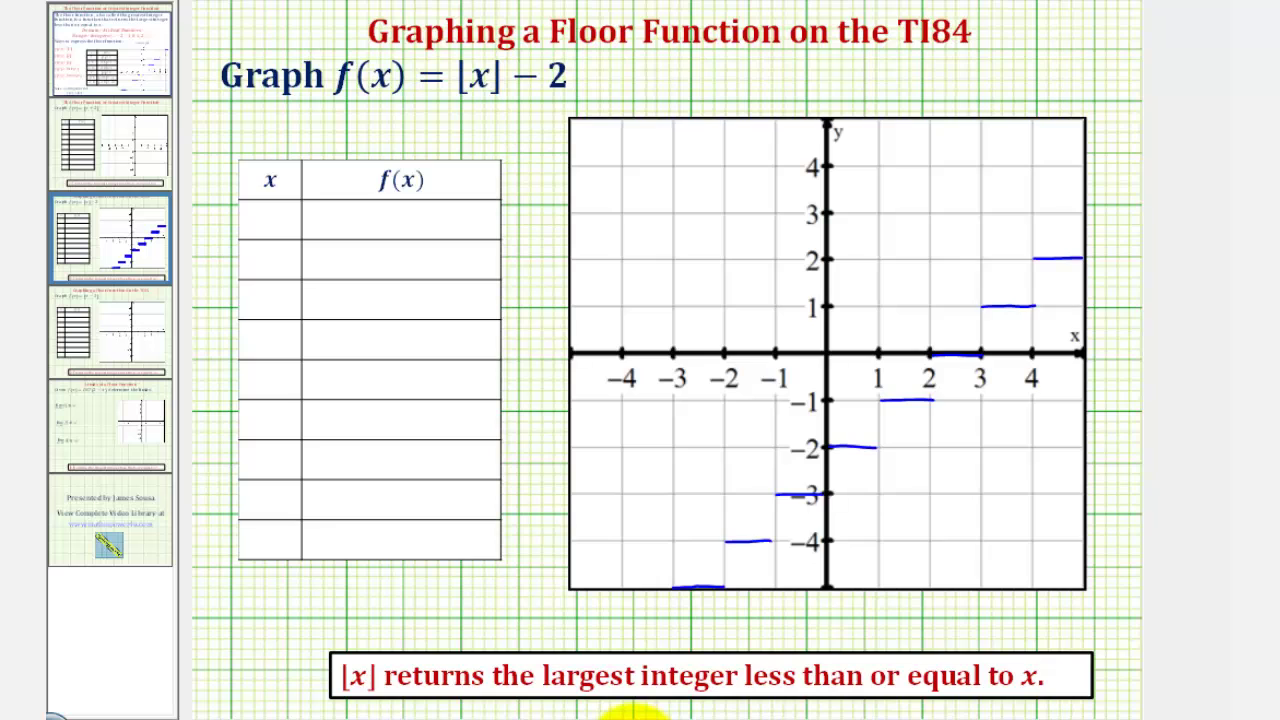
click(619, 712)
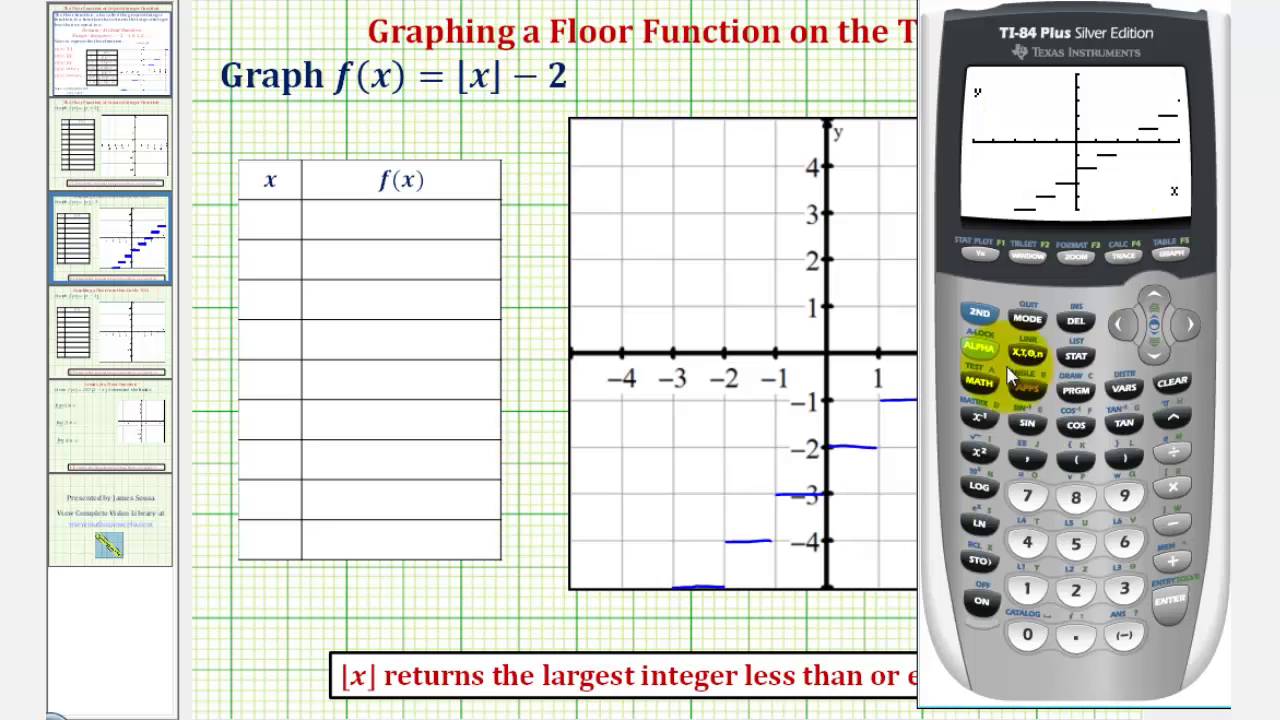
- Trace the graph at x = 0 to confirm f(0) = −2, then choose CALC 1:value
click(1123, 256)
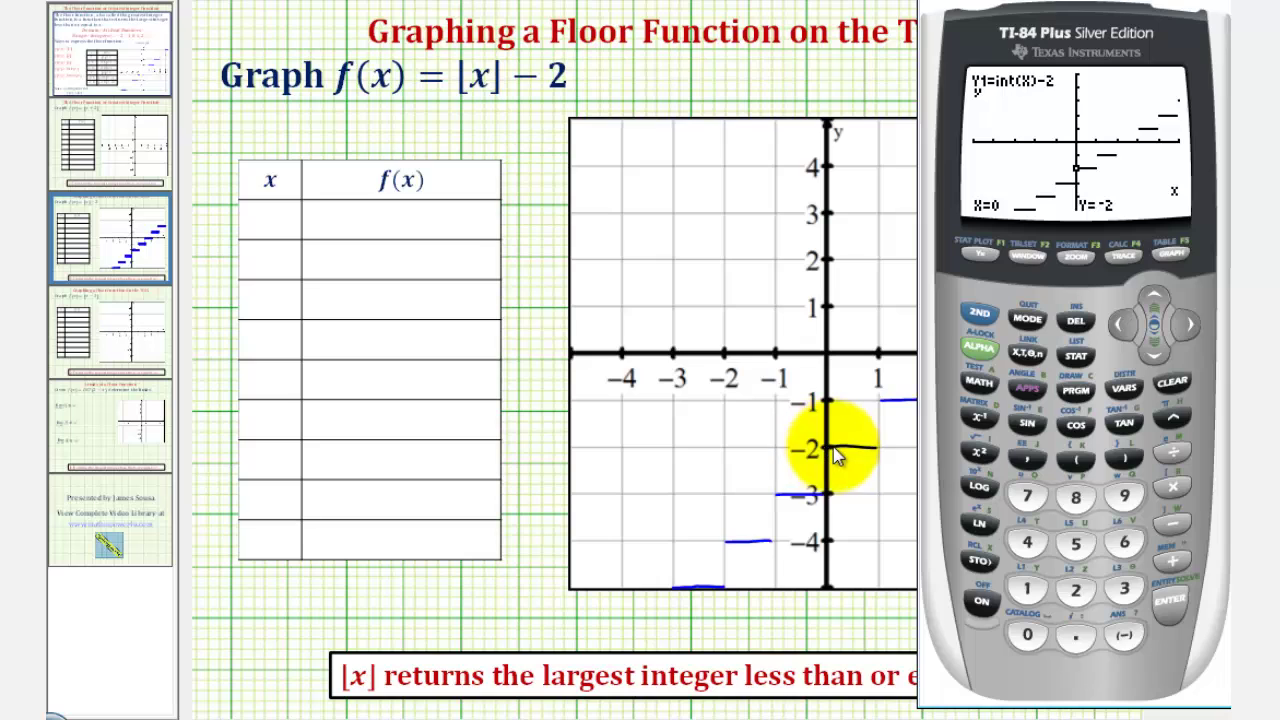
click(1170, 254)
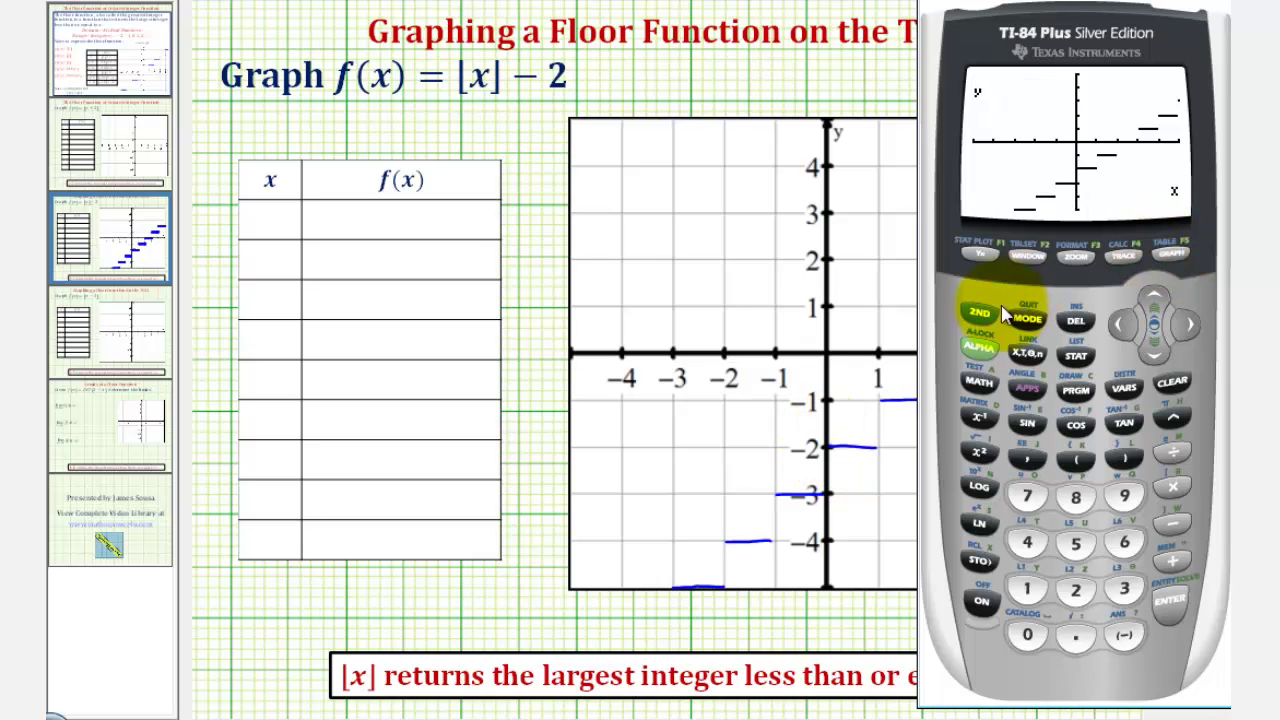
click(1123, 255)
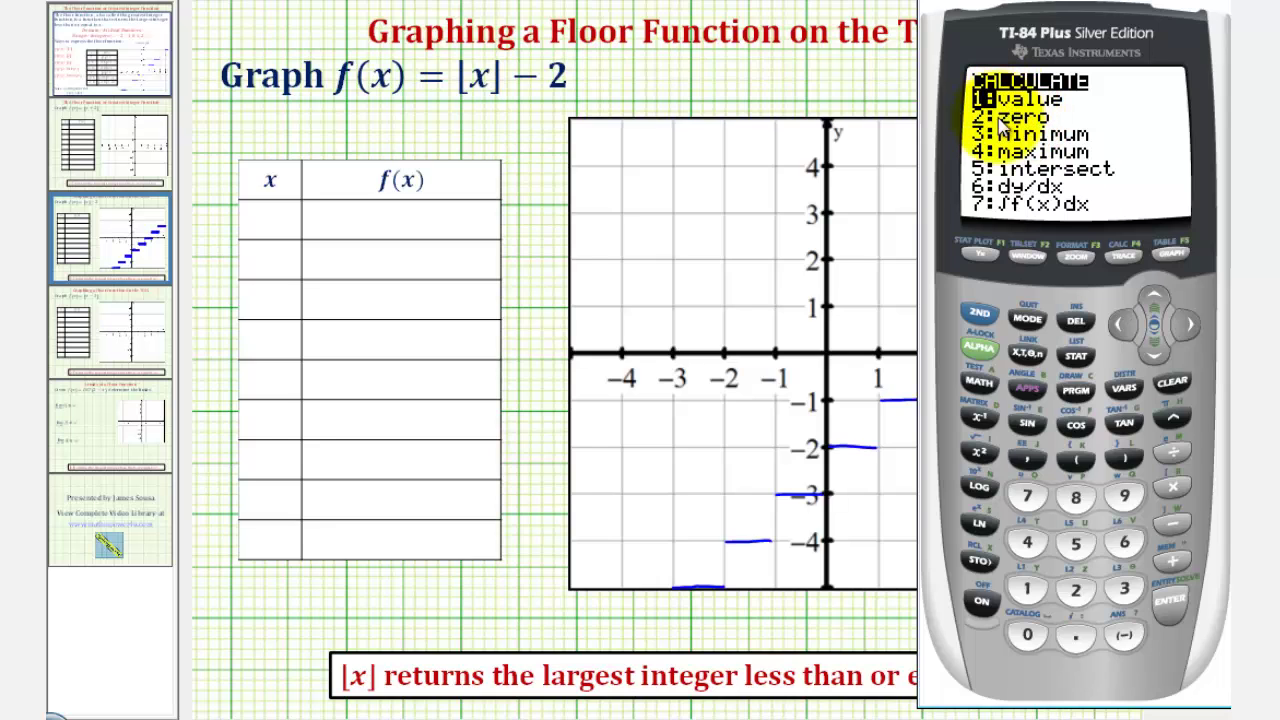
click(1170, 601)
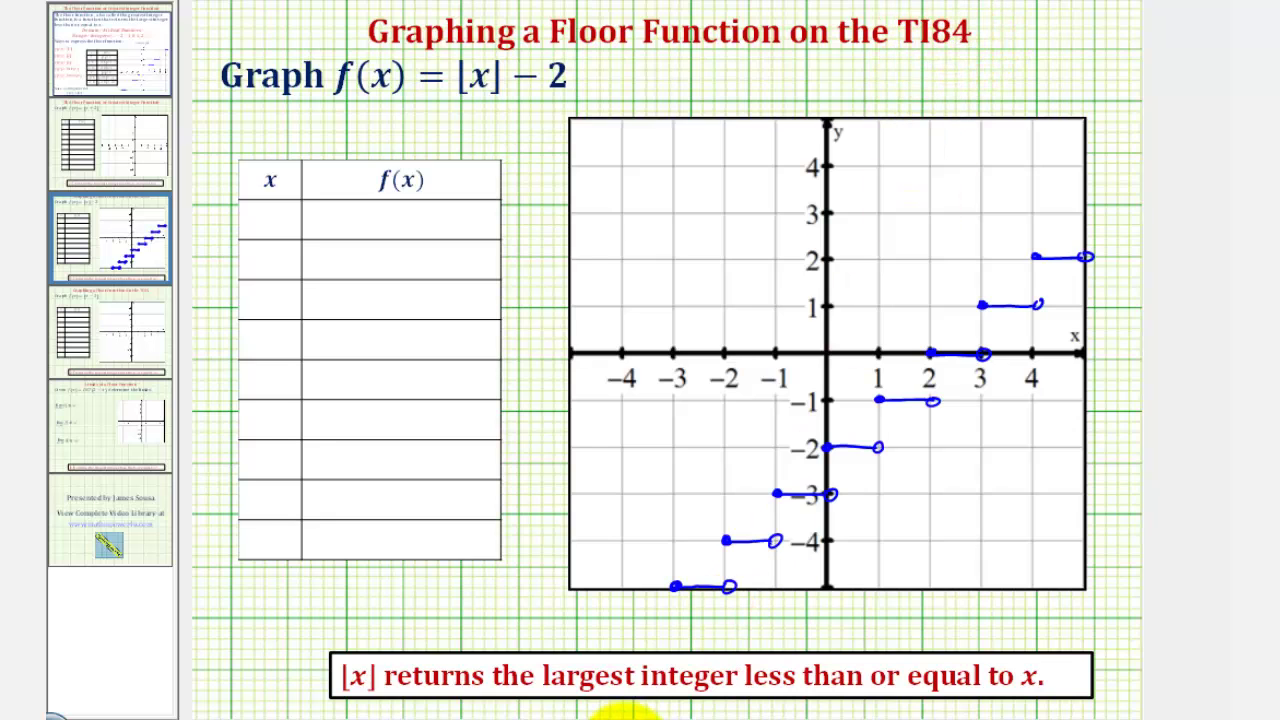
- Reopen the calculator, set TblStart to 0 and Indpnt to Ask, then show the empty table
click(632, 712)
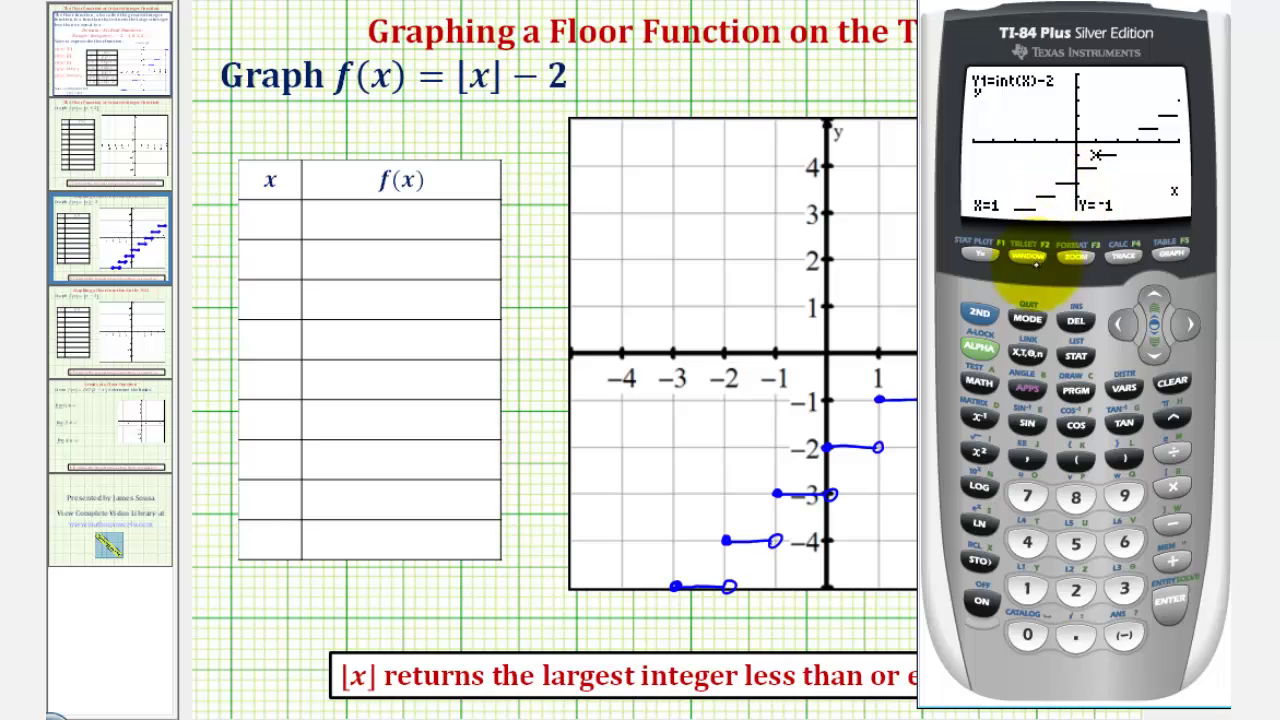
click(978, 313)
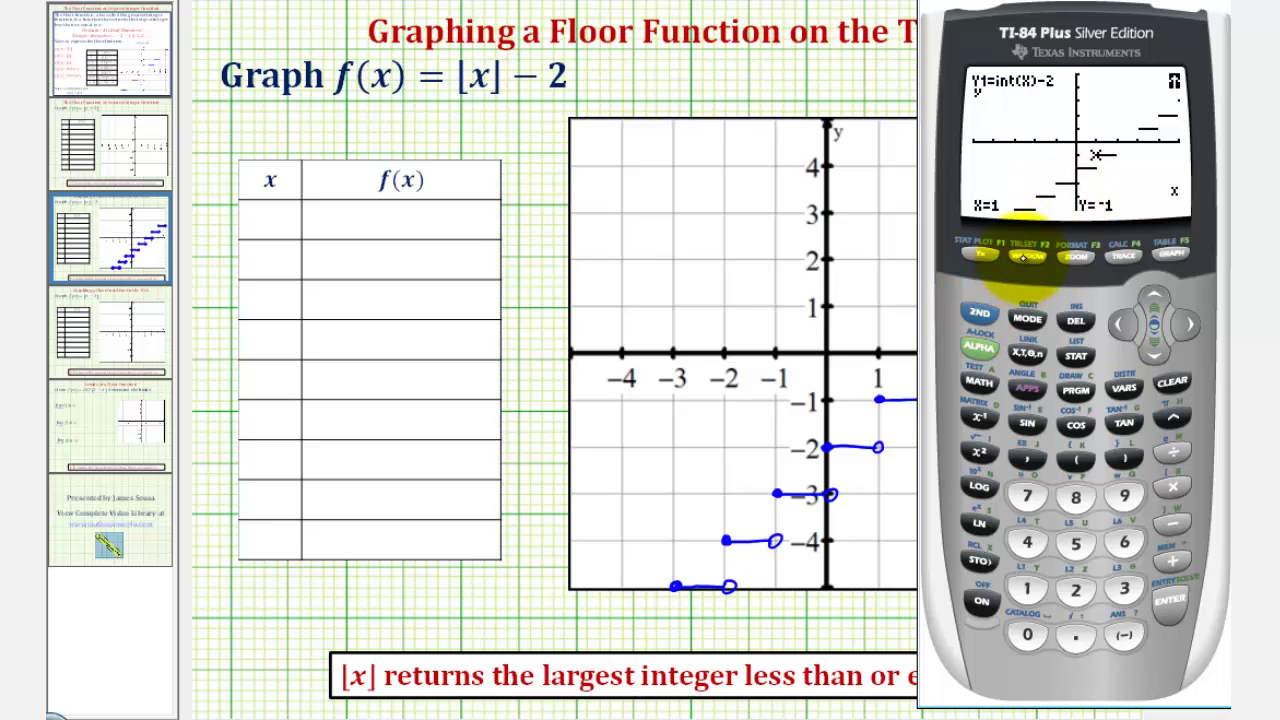
click(1027, 256)
text(0)
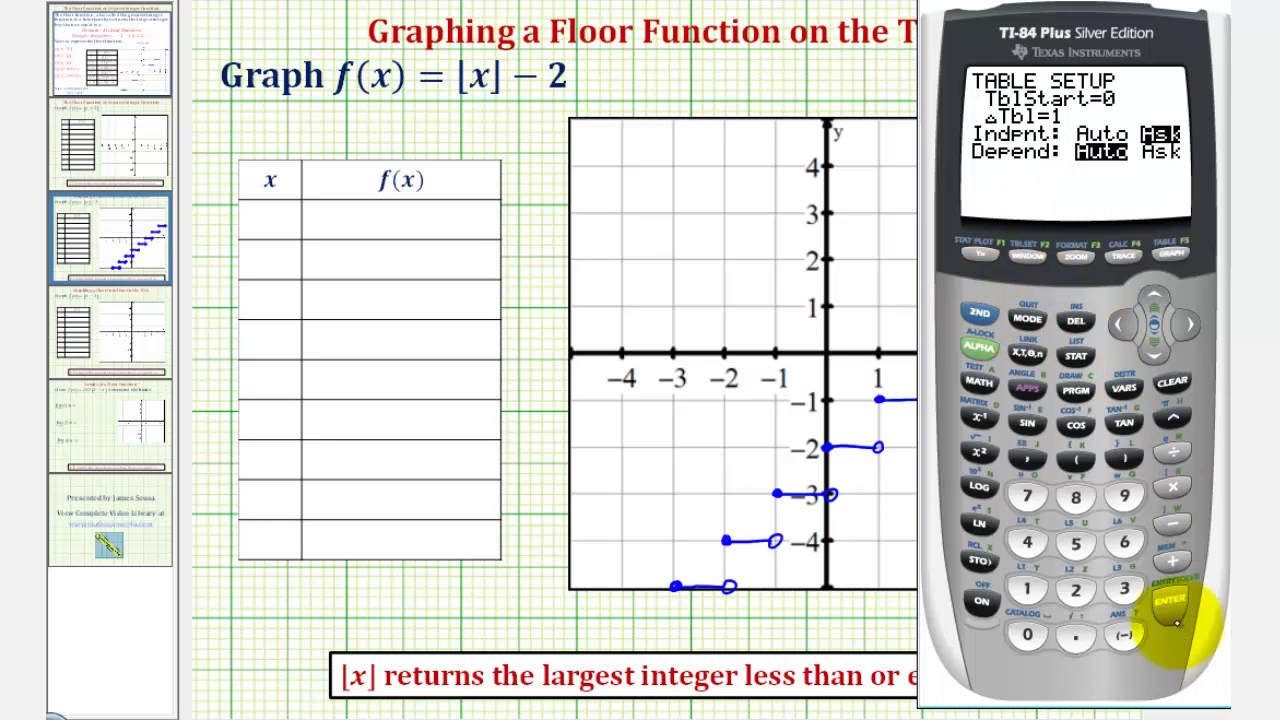
click(1172, 598)
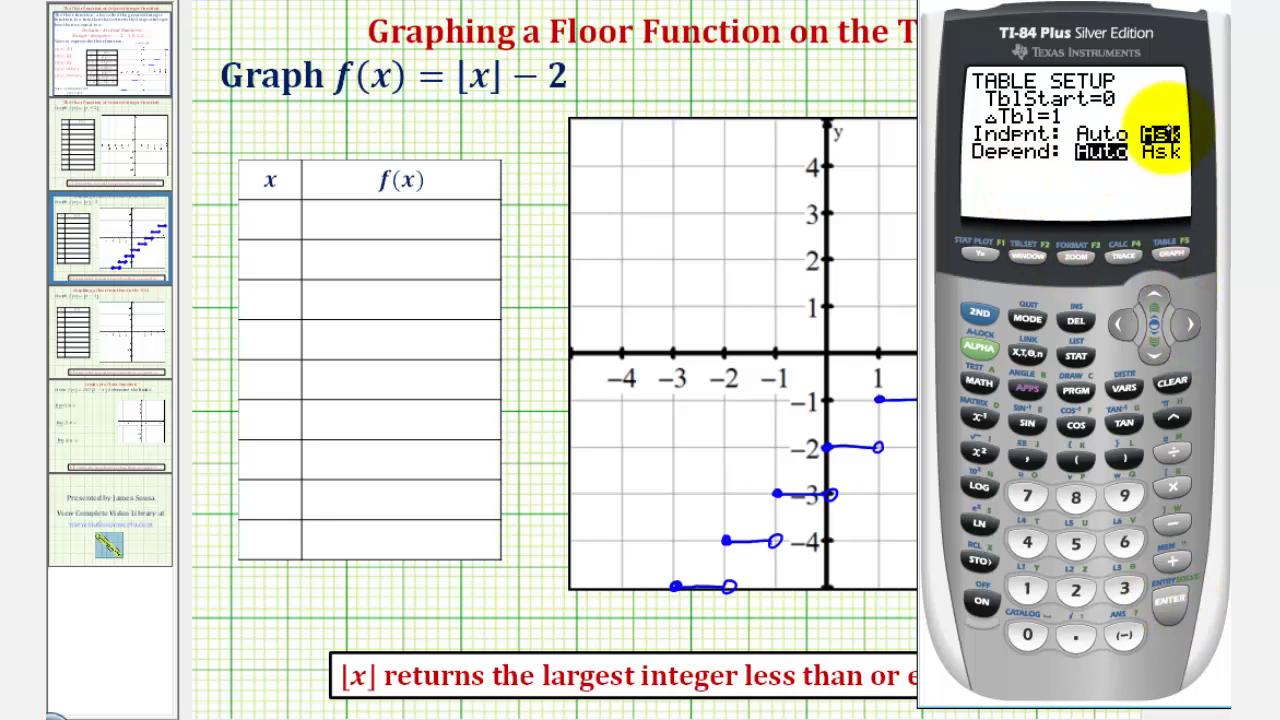
click(1172, 600)
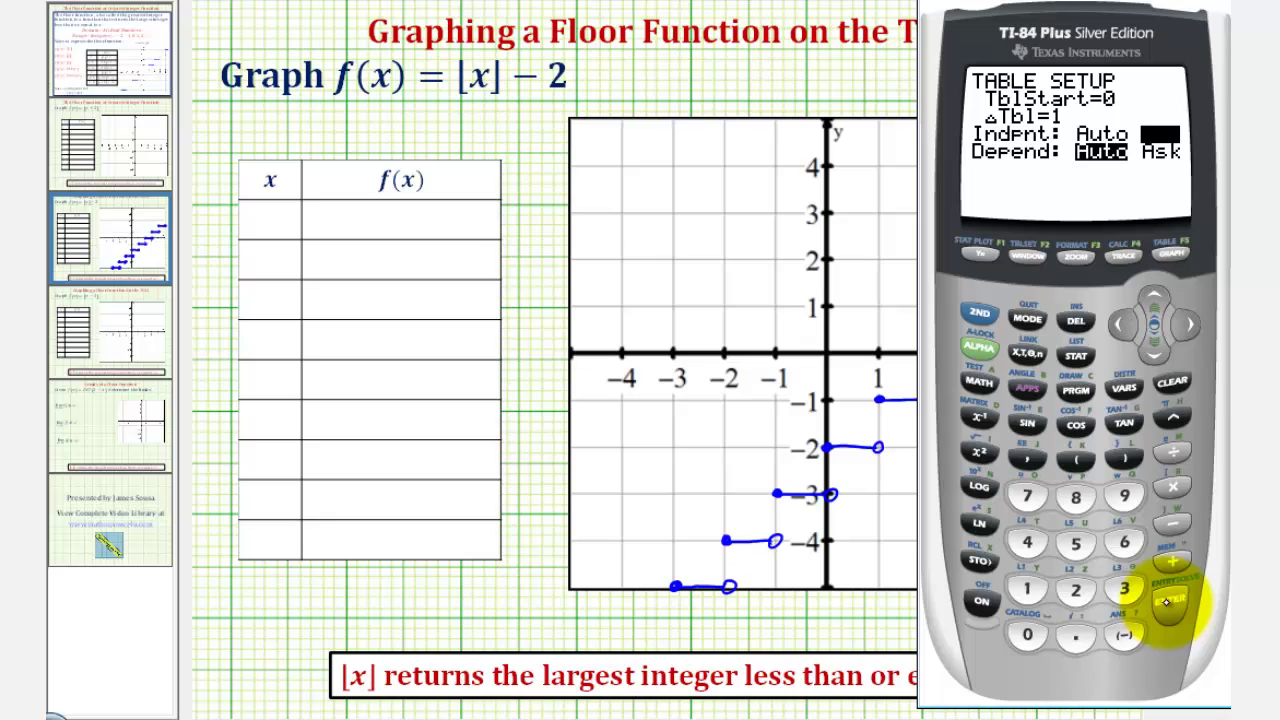
click(978, 313)
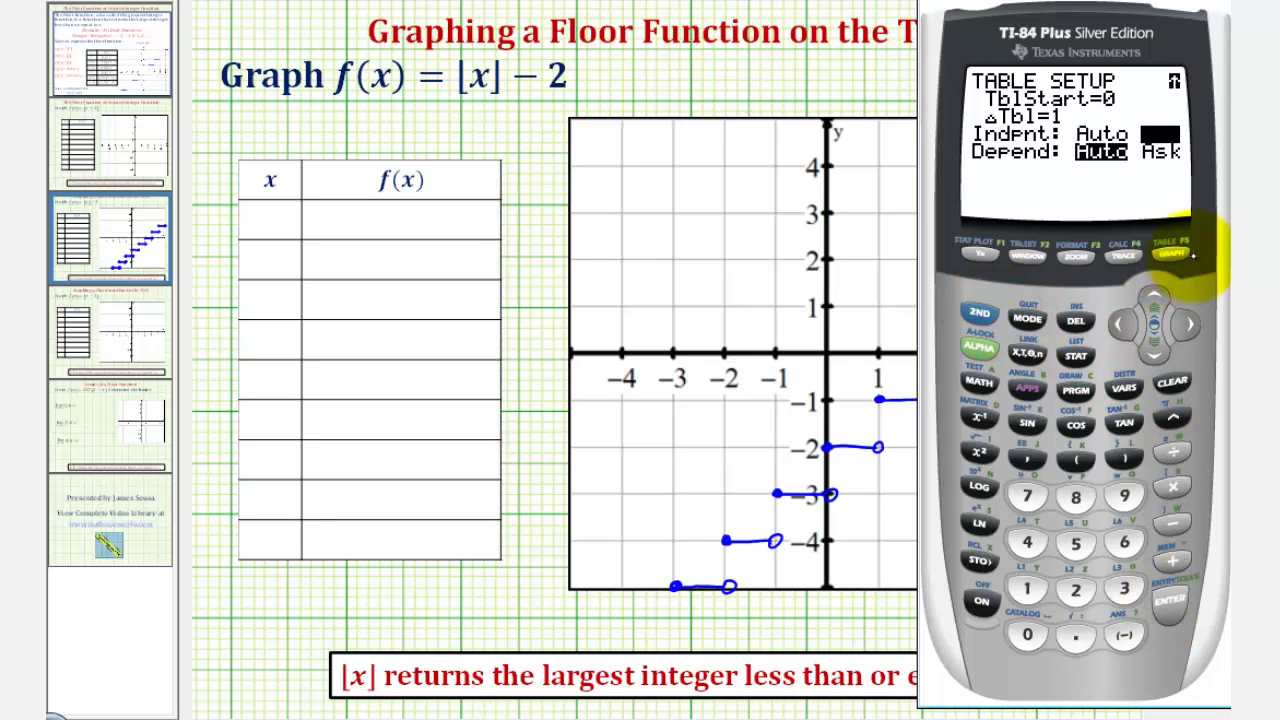
click(1170, 253)
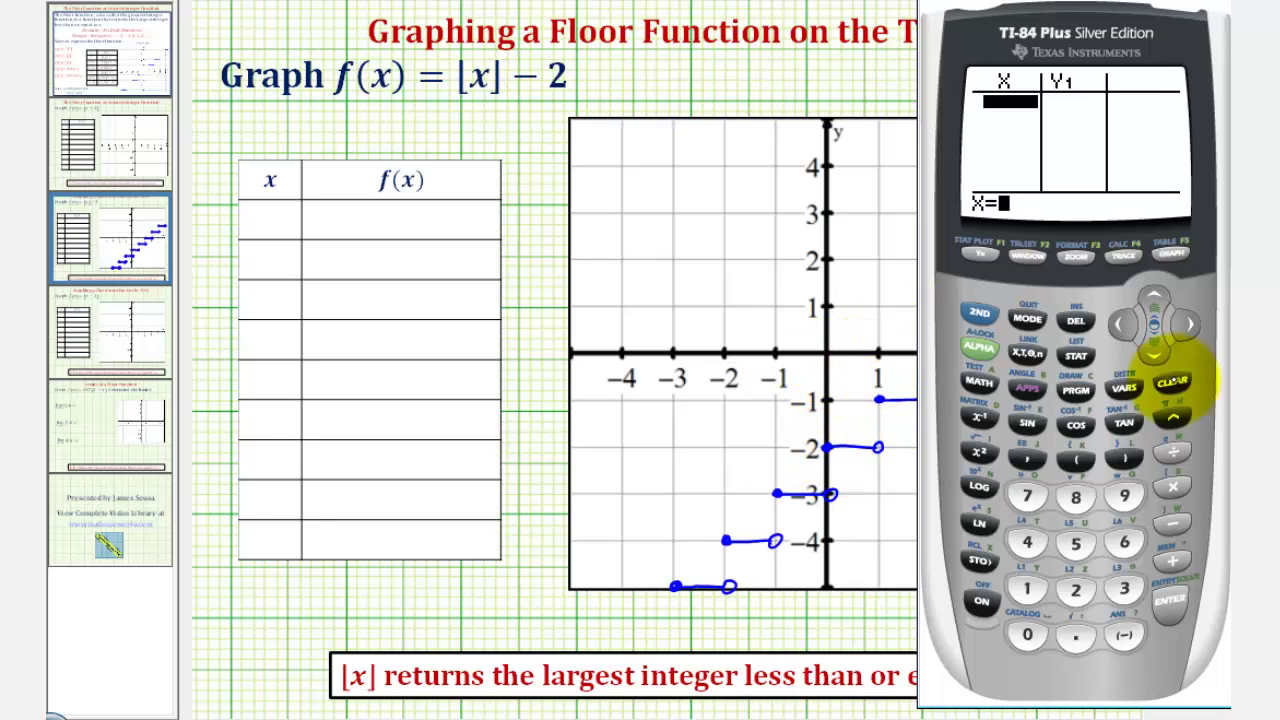
- Enter x = 0, .1 and .5 in the table, each giving Y1 = −2
click(1027, 634)
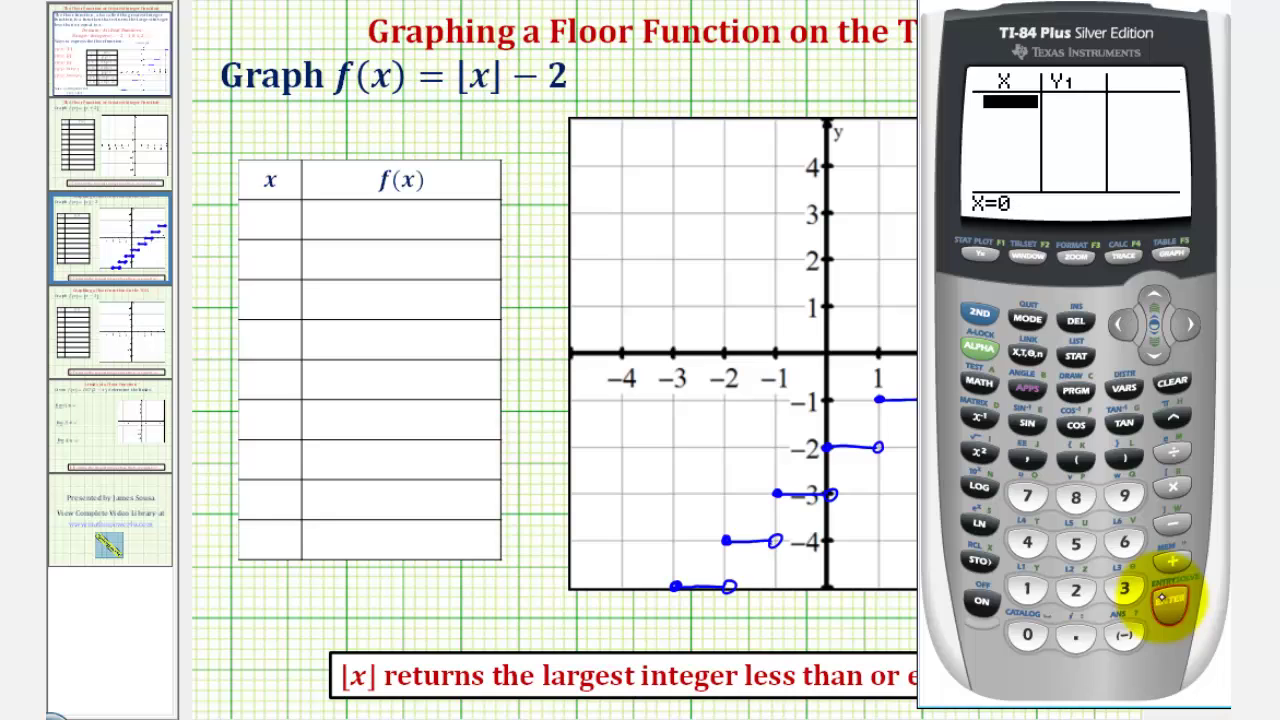
click(1170, 600)
click(1075, 635)
click(1027, 590)
click(1170, 600)
click(1075, 635)
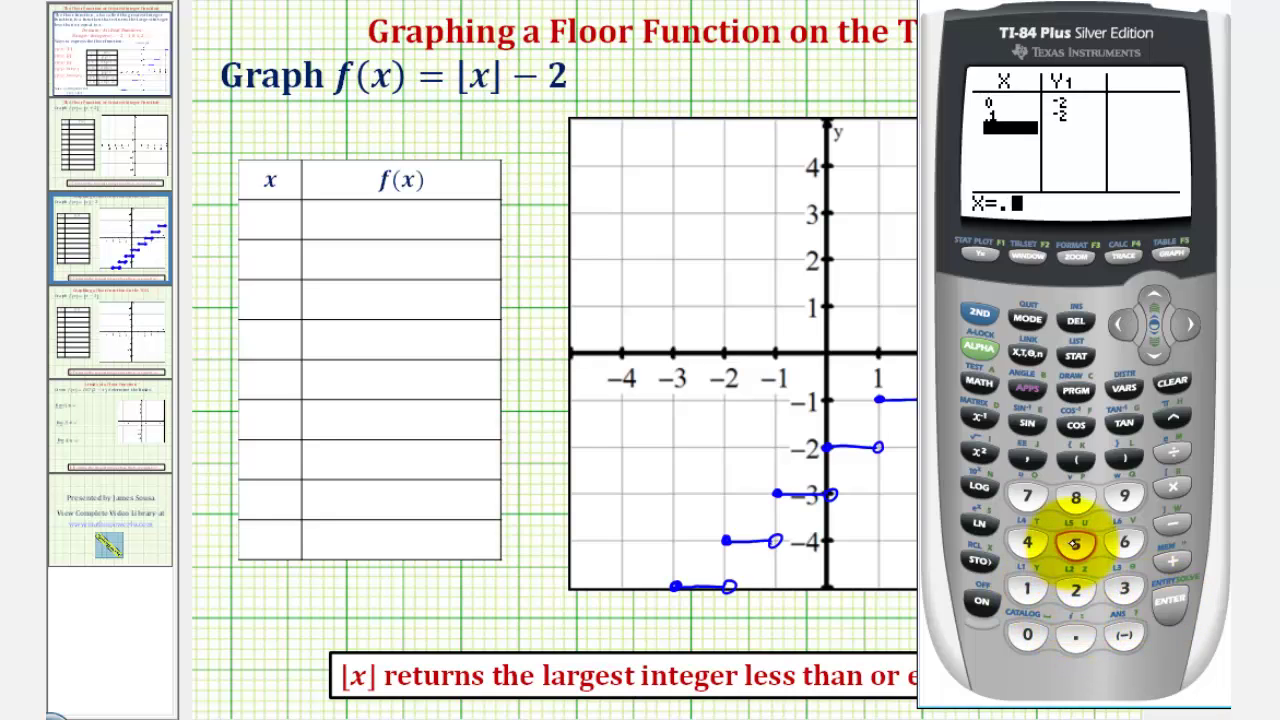
click(1075, 545)
click(1170, 600)
- Add x = .8, .9 and 1 to the table, giving −2 and then −1 at x = 1
click(1075, 635)
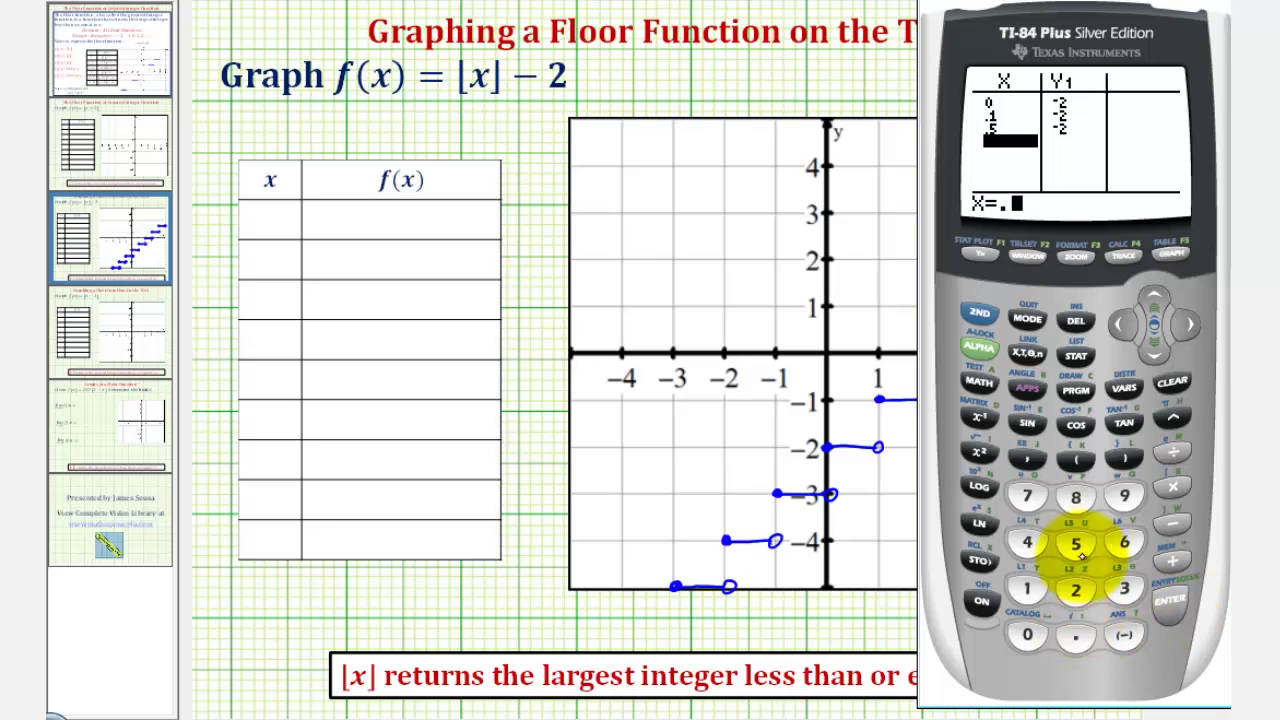
click(1075, 497)
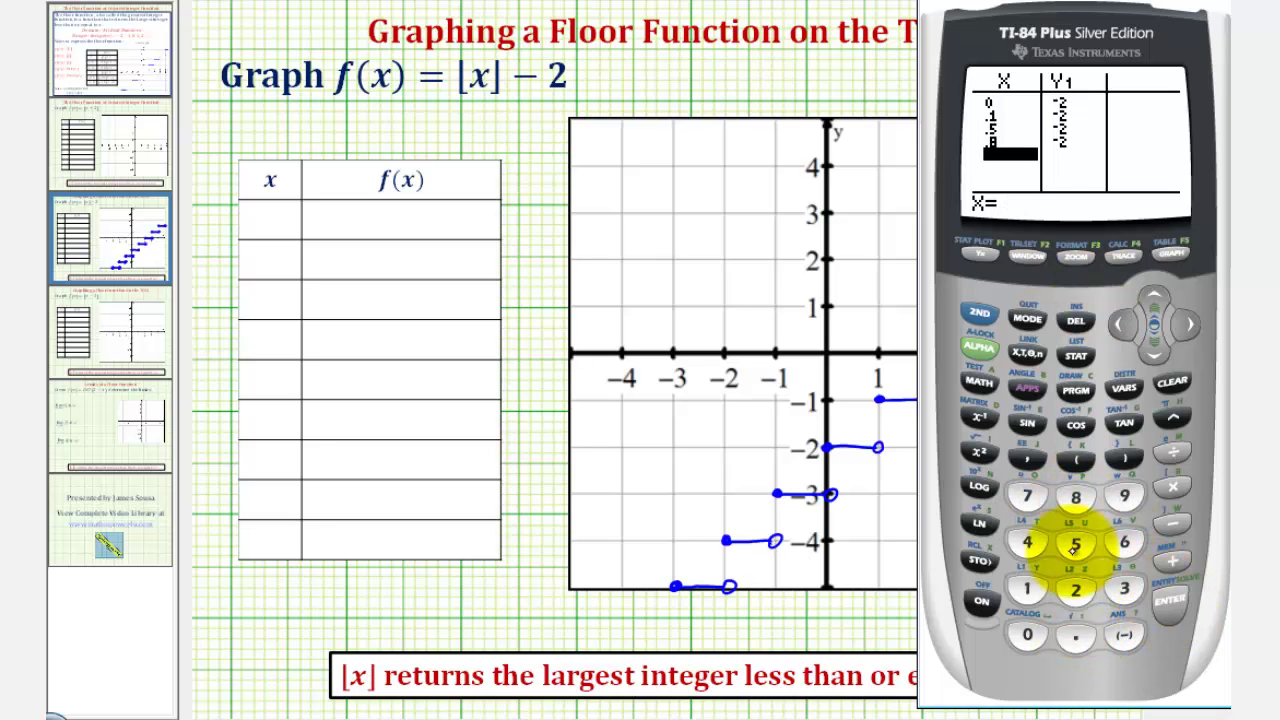
click(1075, 635)
click(1122, 496)
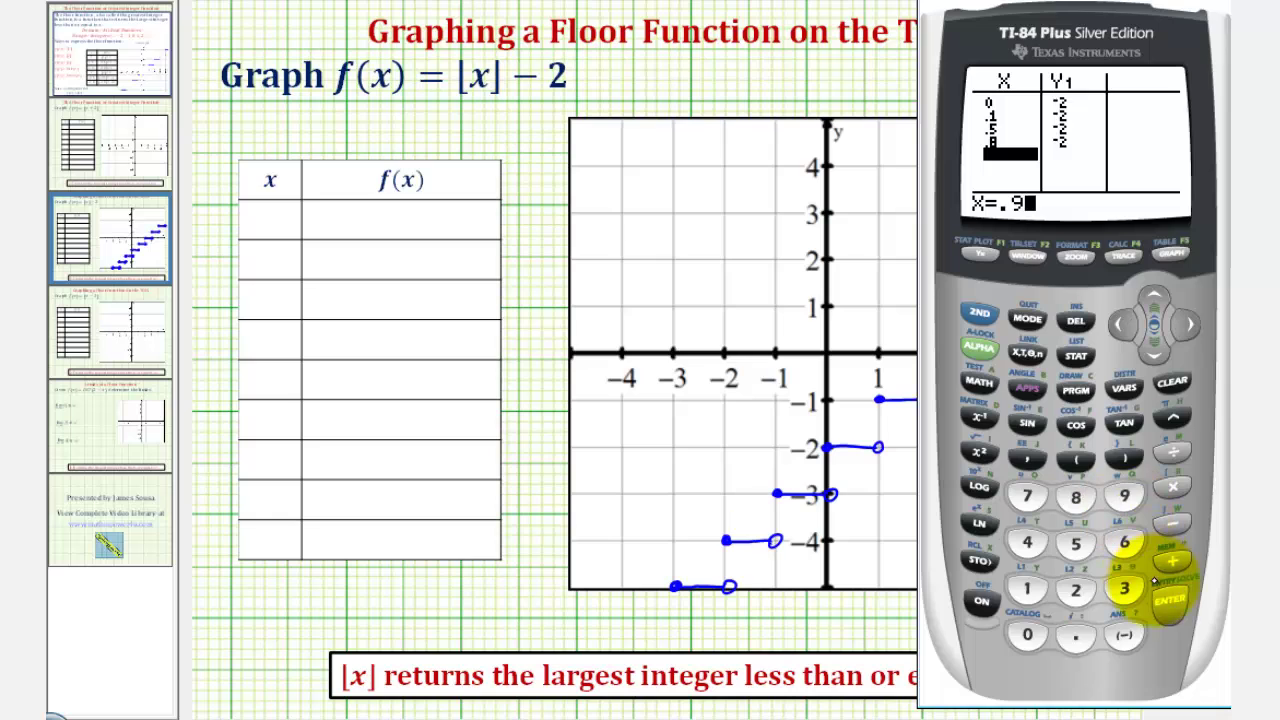
click(1170, 600)
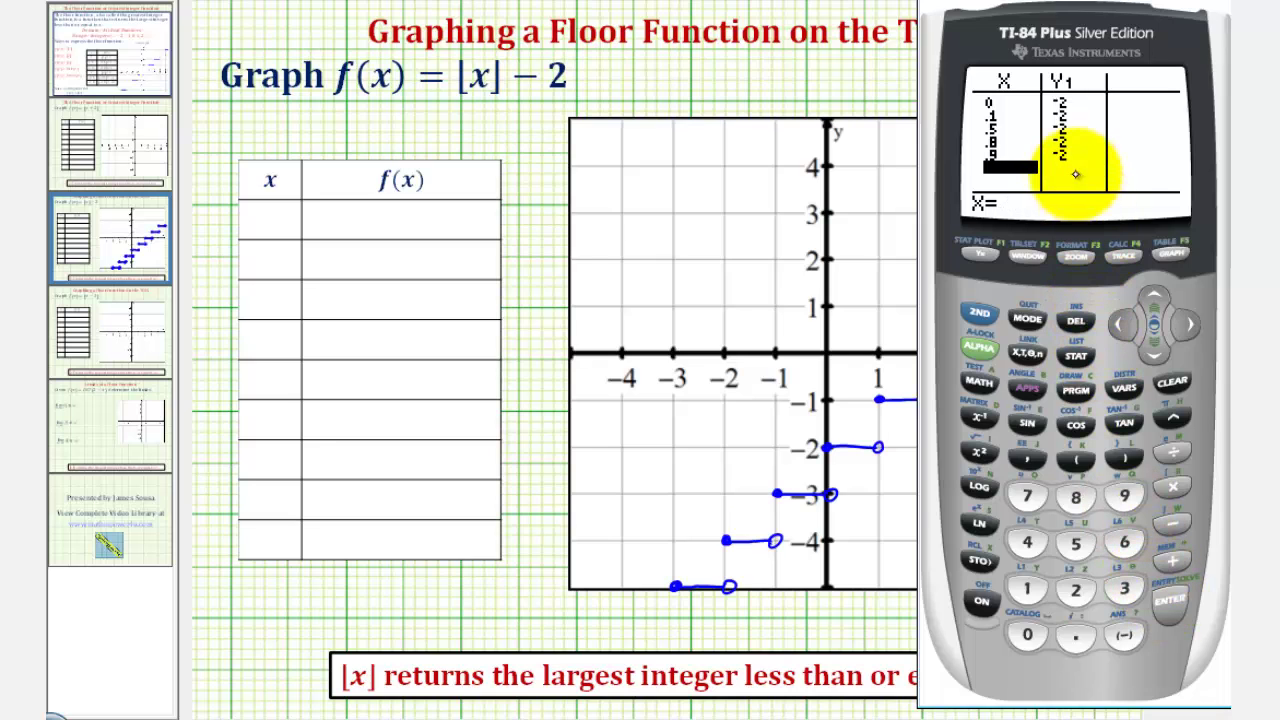
click(1027, 590)
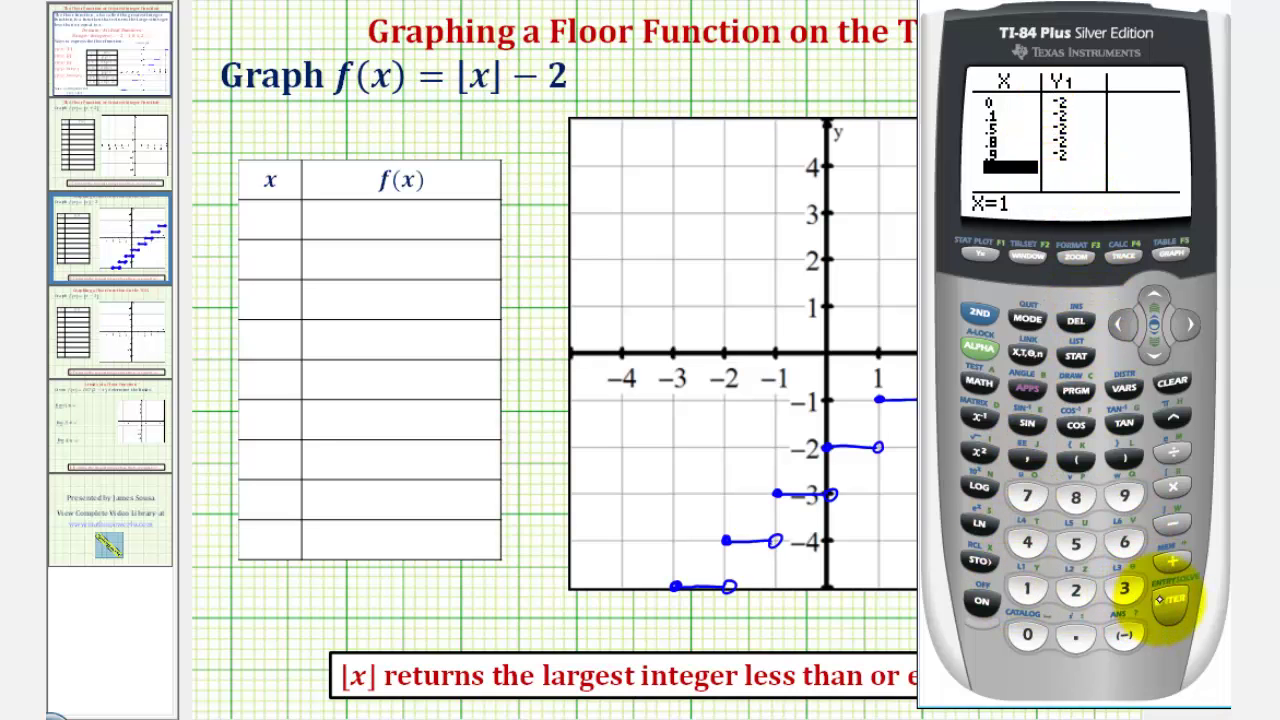
click(1170, 600)
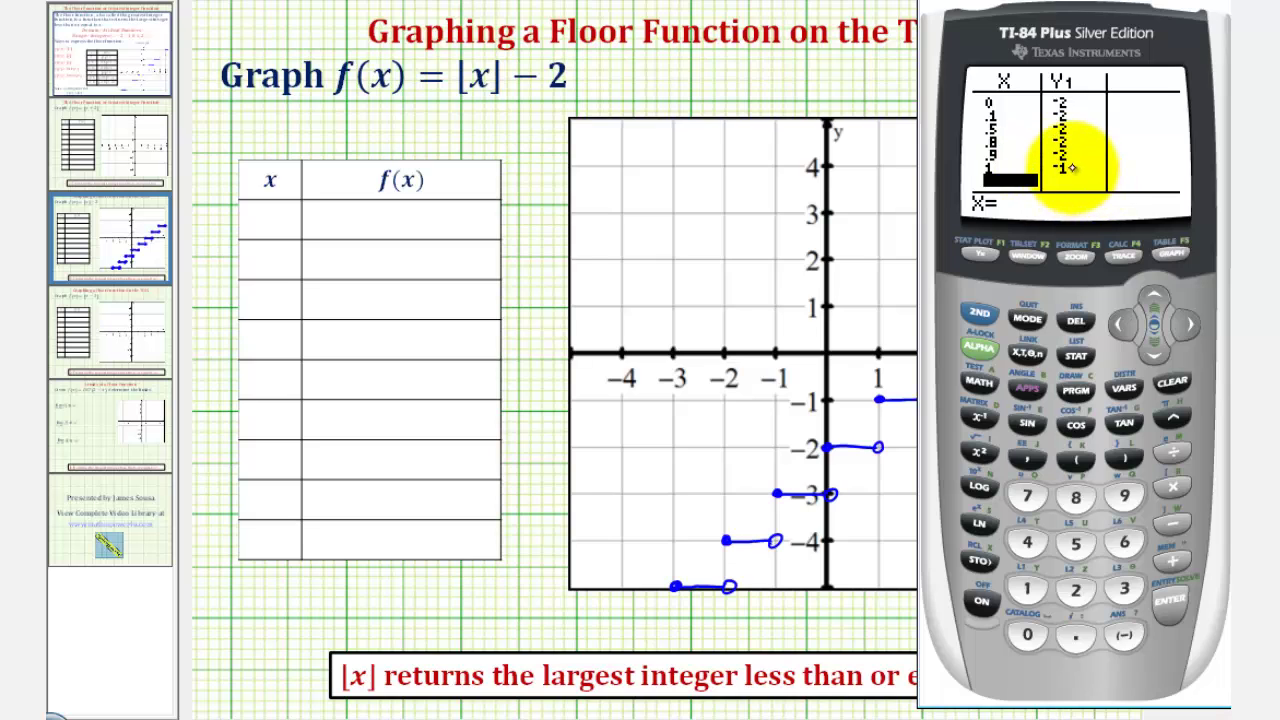